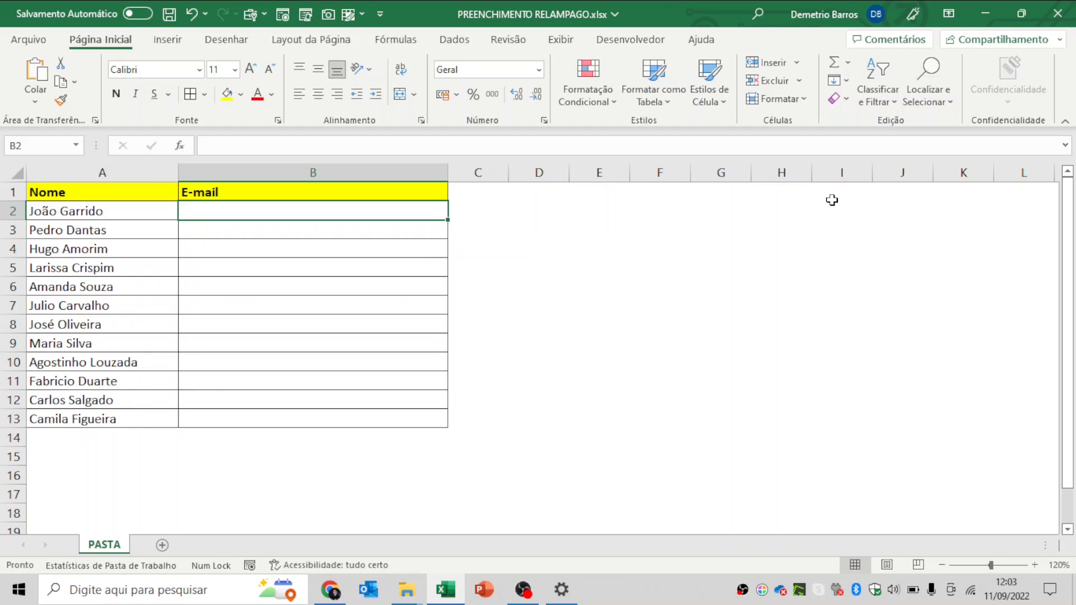
- Add the reminder note 'Ctrl + E' in cell D2
key("Right")
key("Right")
type("Ct")
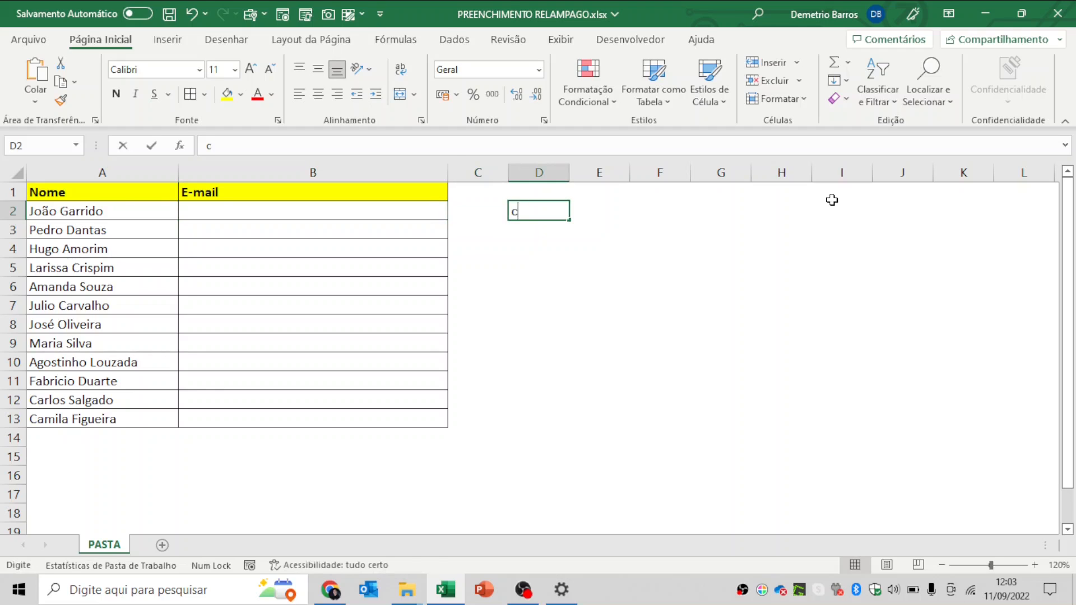
type("rl + ")
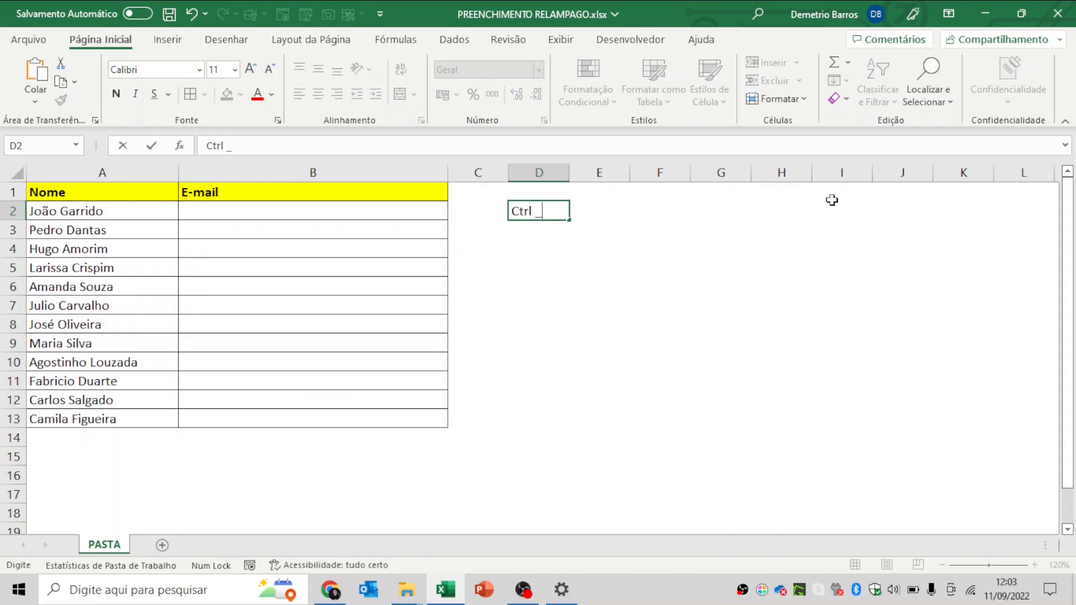
type("E")
key("Return")
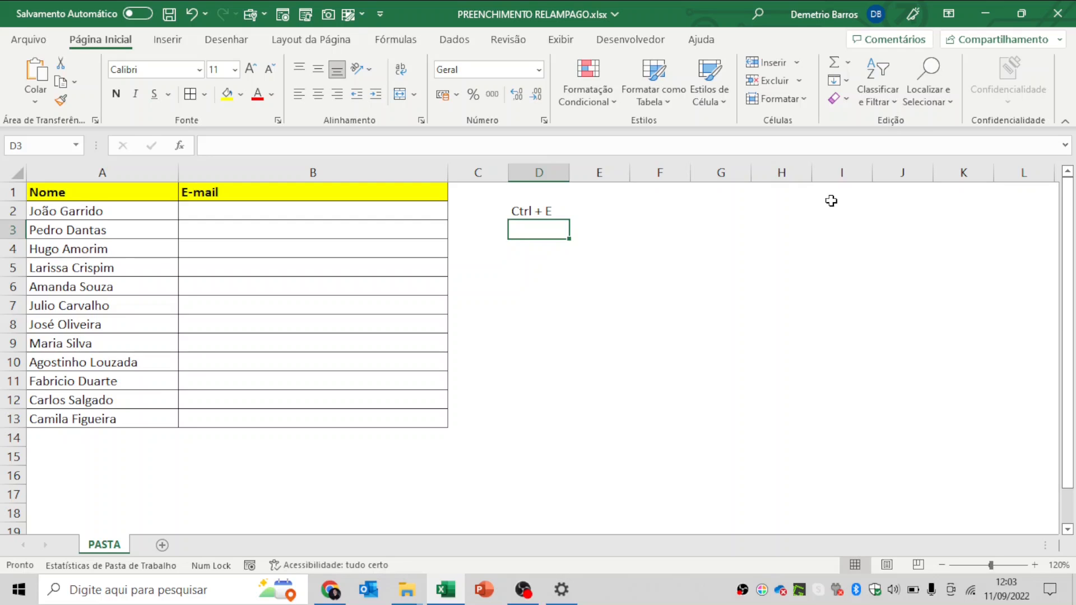
- Return to the names list and settle on B2, the first empty E-mail cell
key("Left")
key("Left")
key("Left")
key("Up")
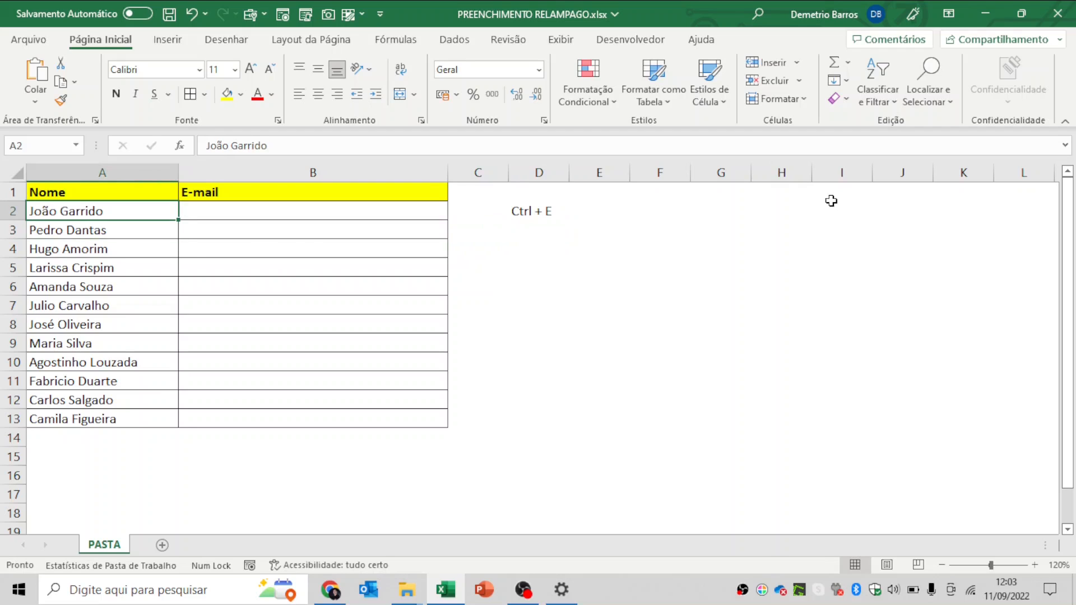
key("ctrl+shift+Down")
key("Up")
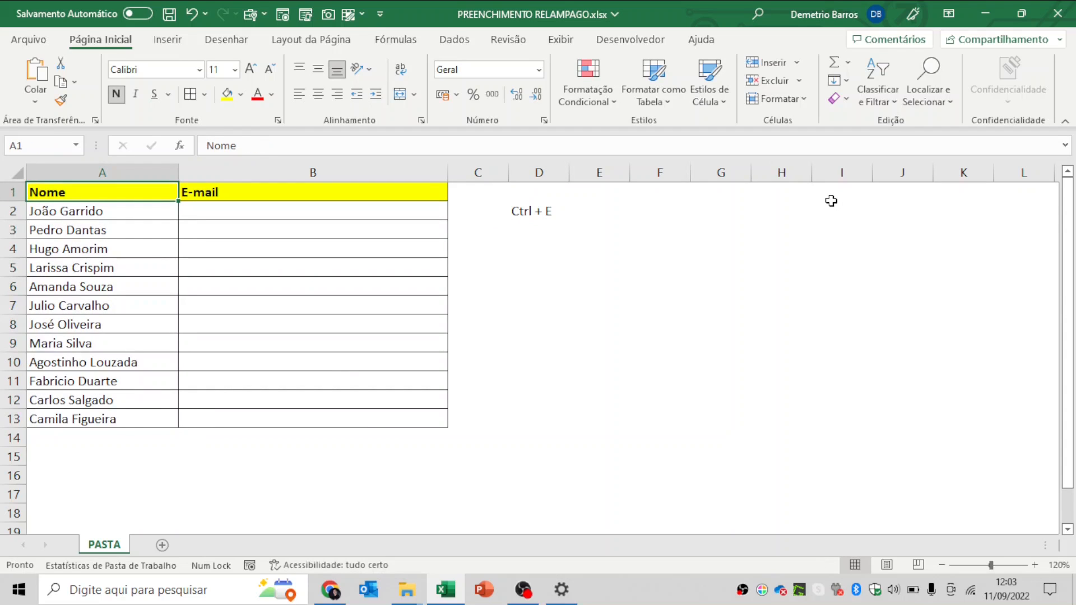
key("Down")
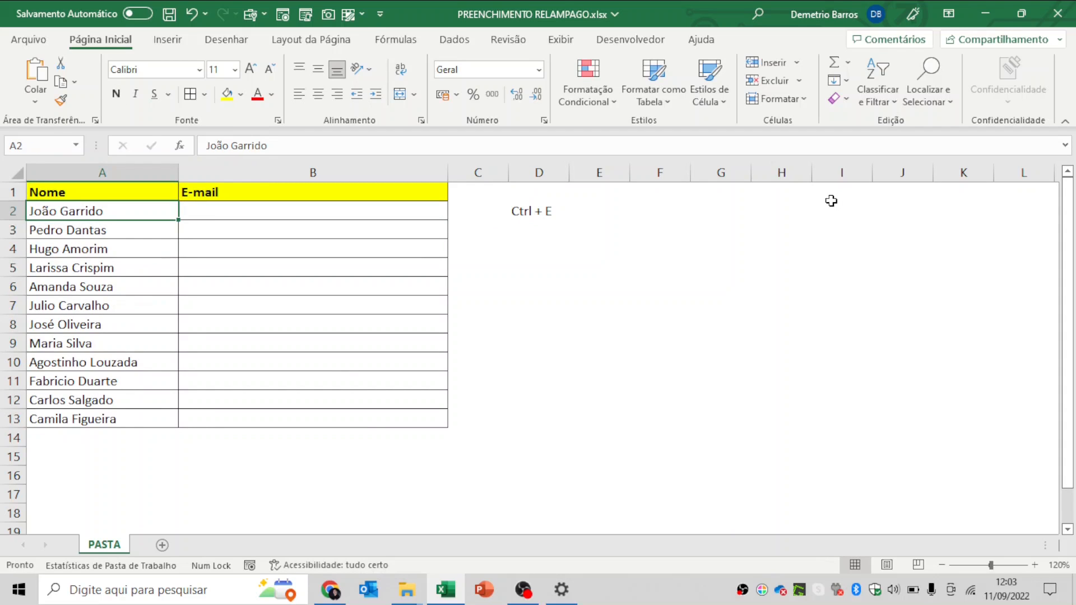
key("Right")
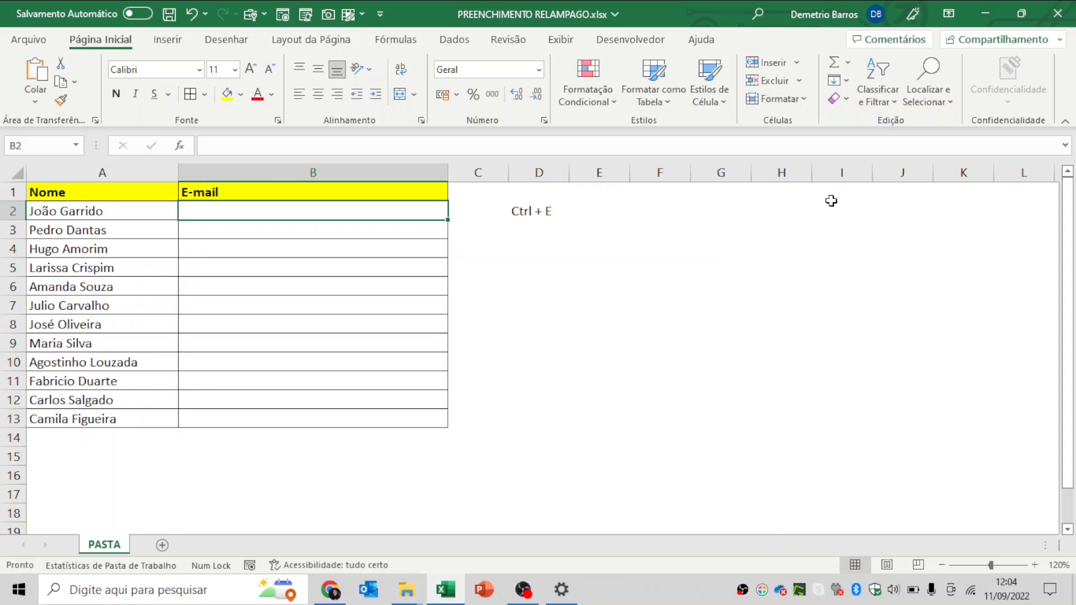
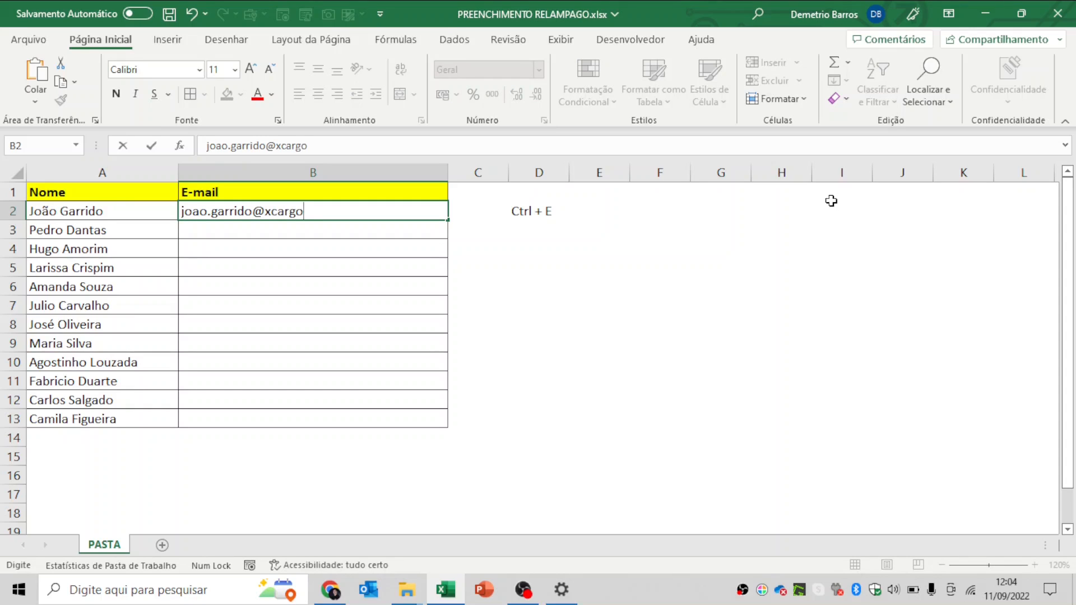
- Enter the first person's xcargo.com.br e-mail address in B2
key("ctrl+Return")
key("Return")
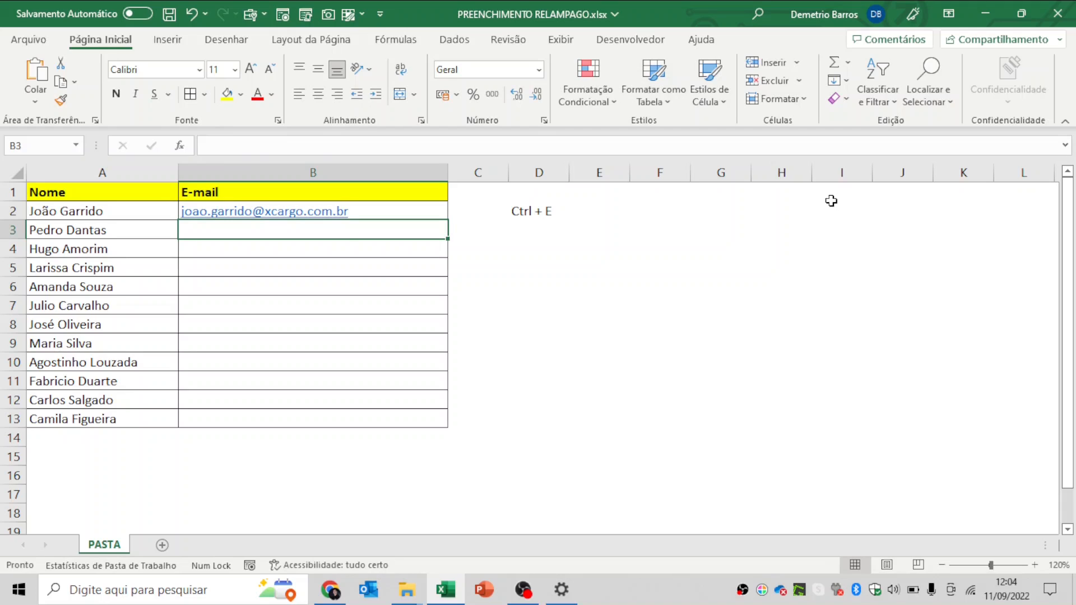
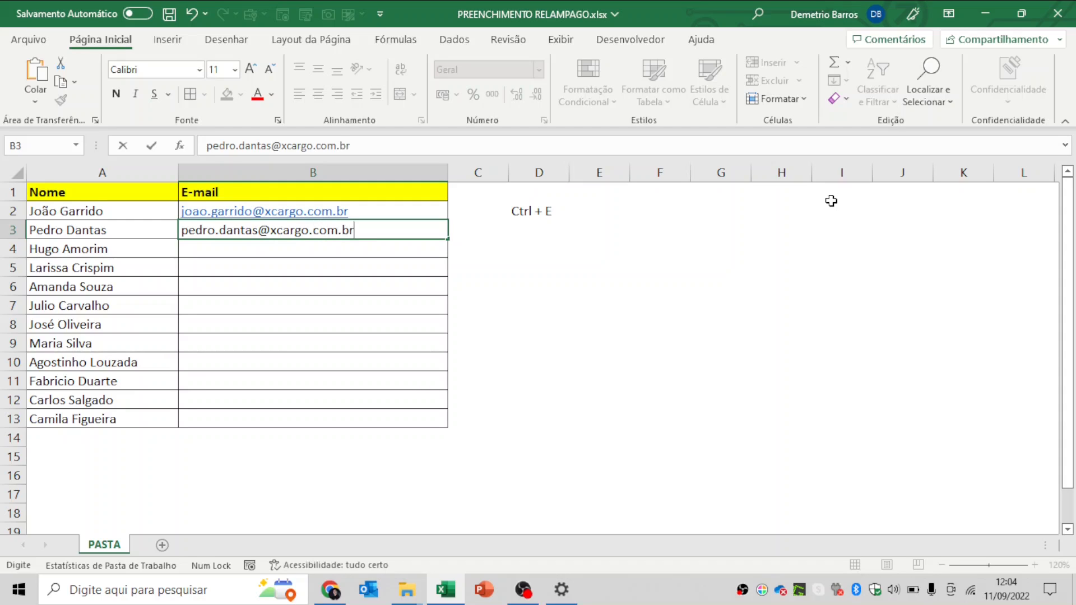
- Enter the second person's xcargo.com.br e-mail address in B3, fixing a typo
key("Return")
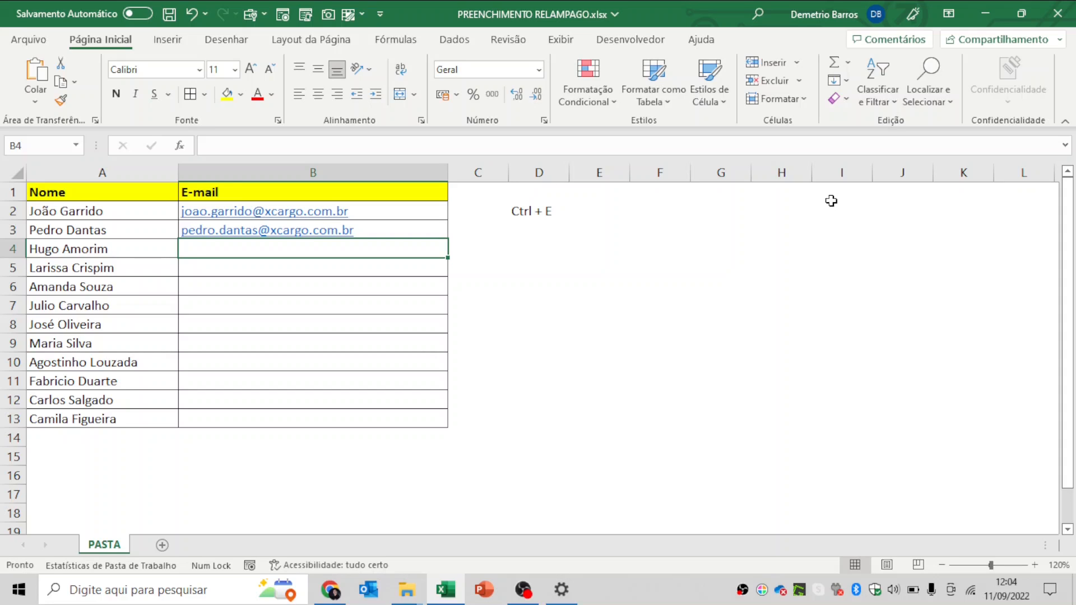
key("Down")
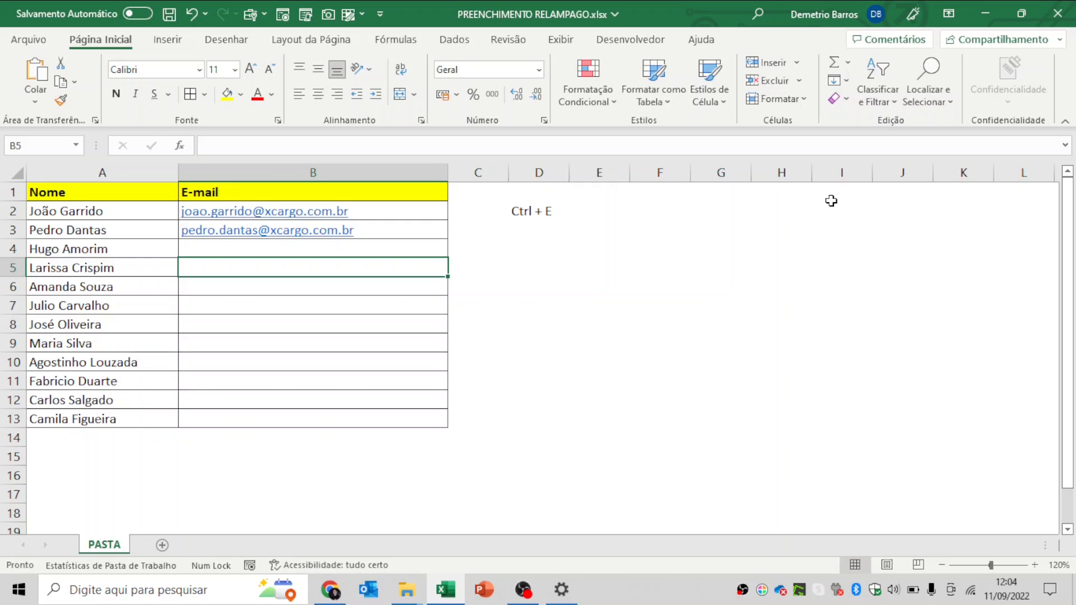
- Try Flash Fill on the E-mail column and dismiss the no-pattern warning
key("Up")
key("Up")
key("Down")
key("ctrl+e")
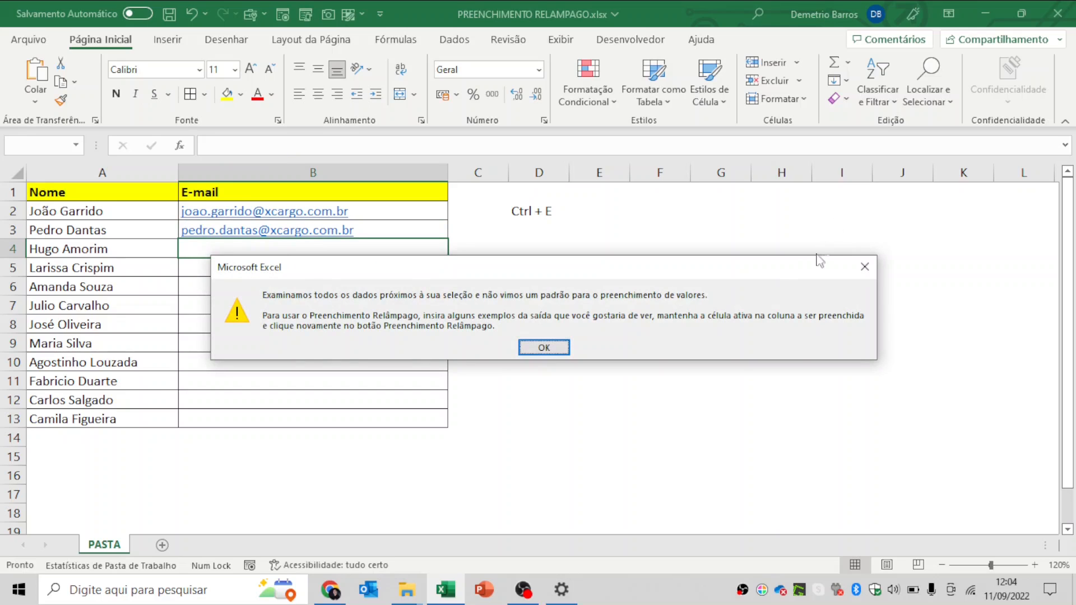
left_click(555, 348)
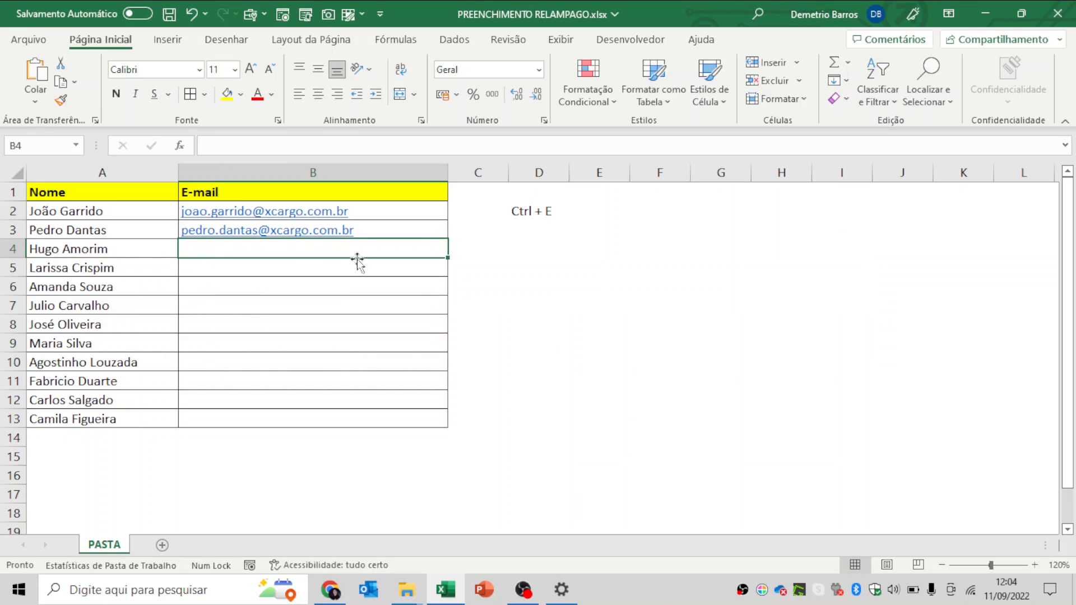
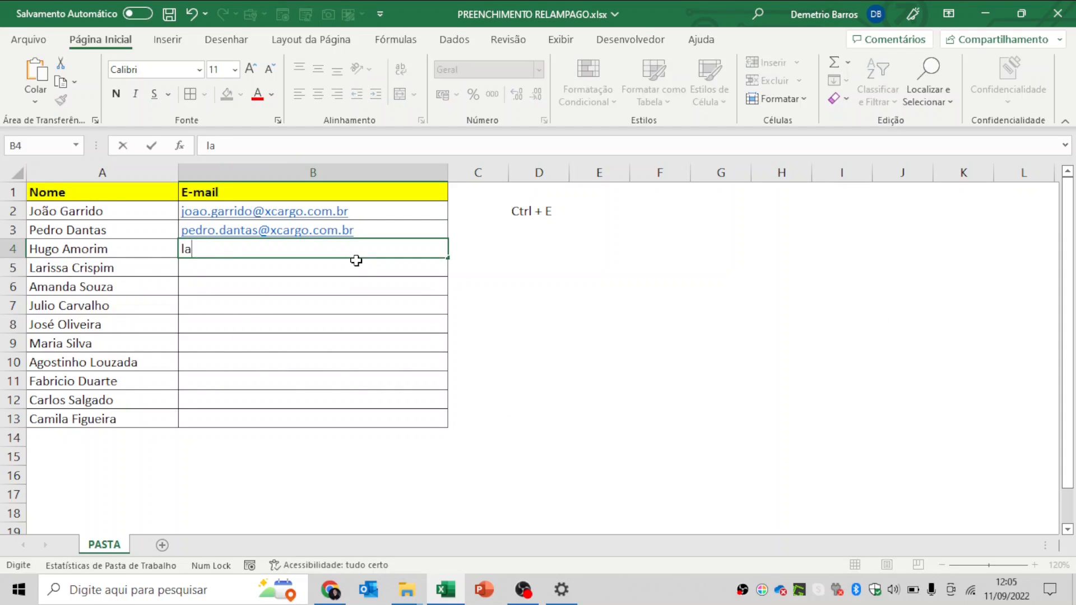
- Enter the third person's xcargo.com.br e-mail address in B4
key("BackSpace")
key("BackSpace")
key("BackSpace")
key("BackSpace")
key("BackSpace")
key("BackSpace")
key("BackSpace")
key("BackSpace")
key("BackSpace")
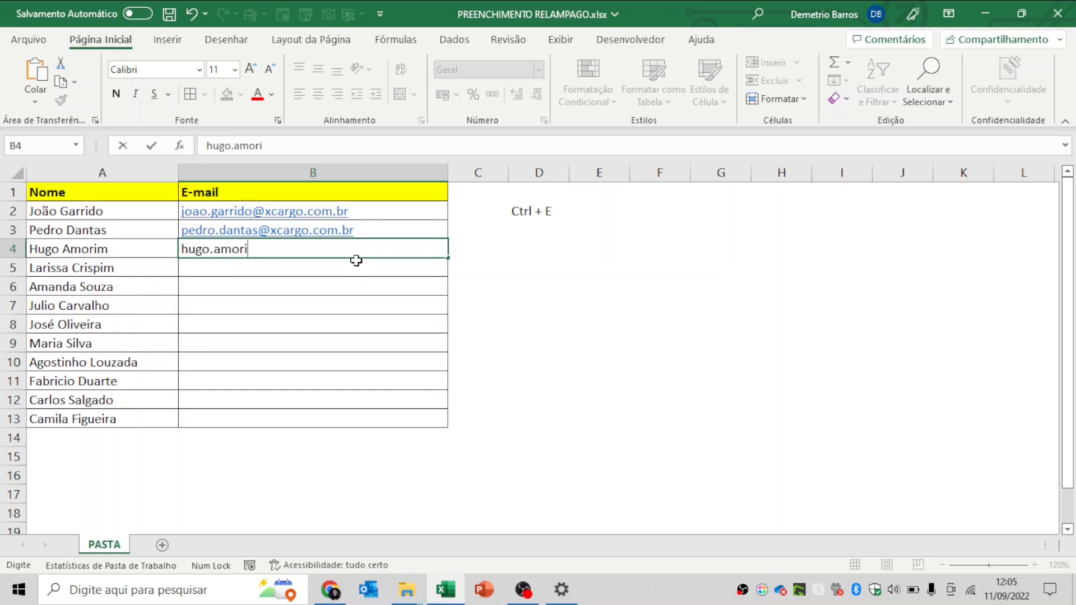
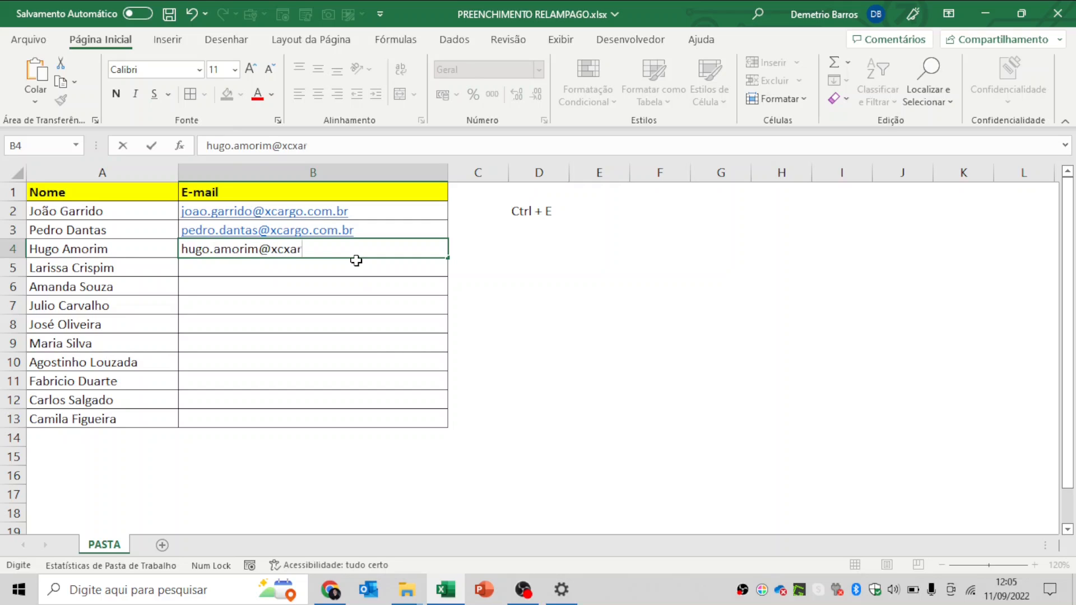
key("Return")
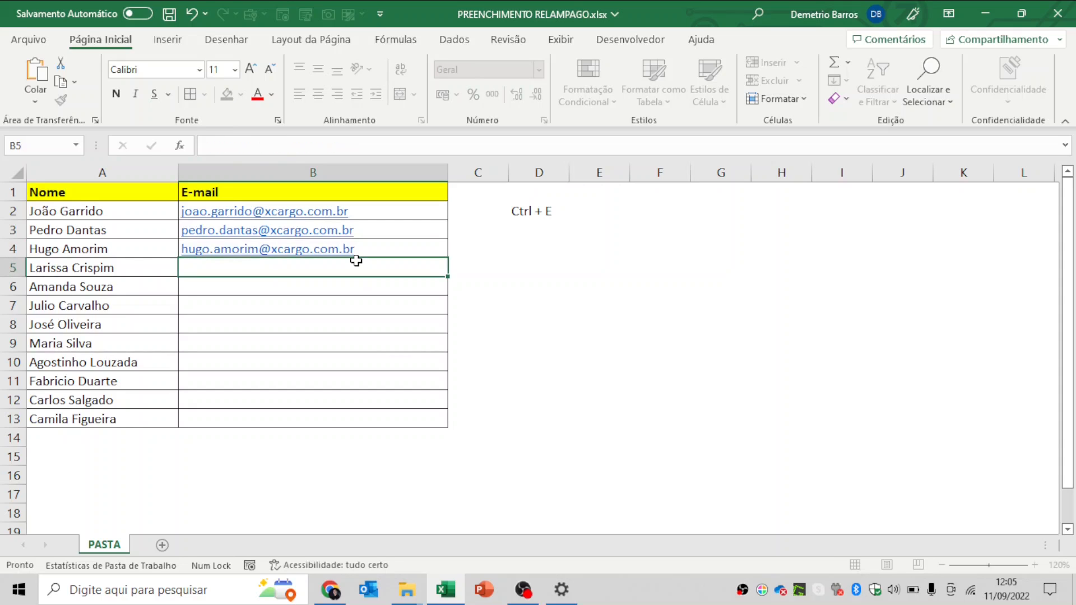
- Retry Flash Fill, dismiss the warning, and review the E-mail cells B2:B13
key("ctrl+e")
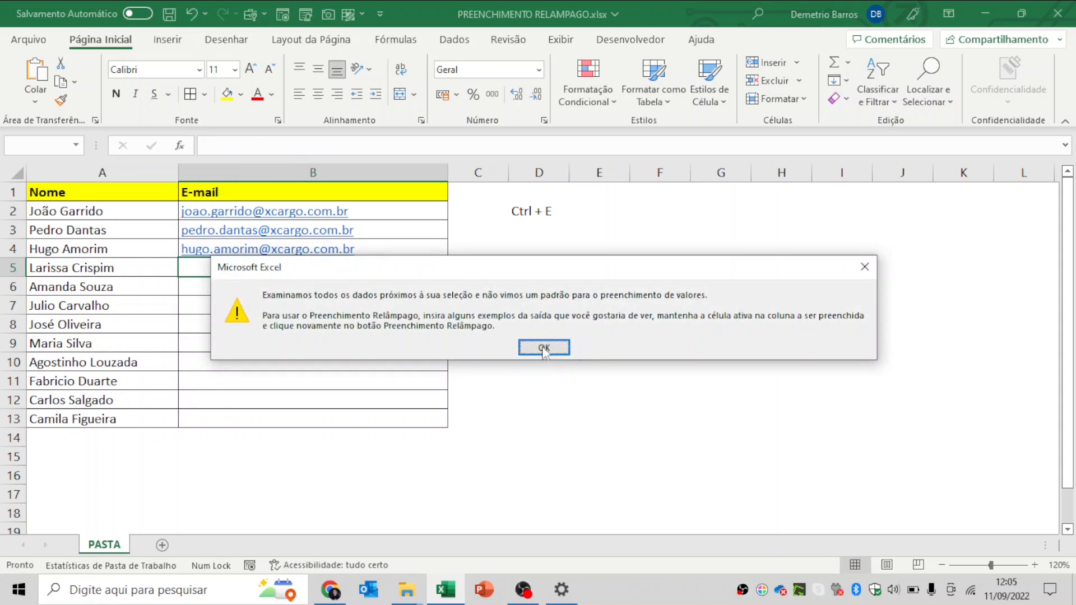
left_click(572, 347)
left_click_drag(452, 209, 438, 412)
left_click(408, 216)
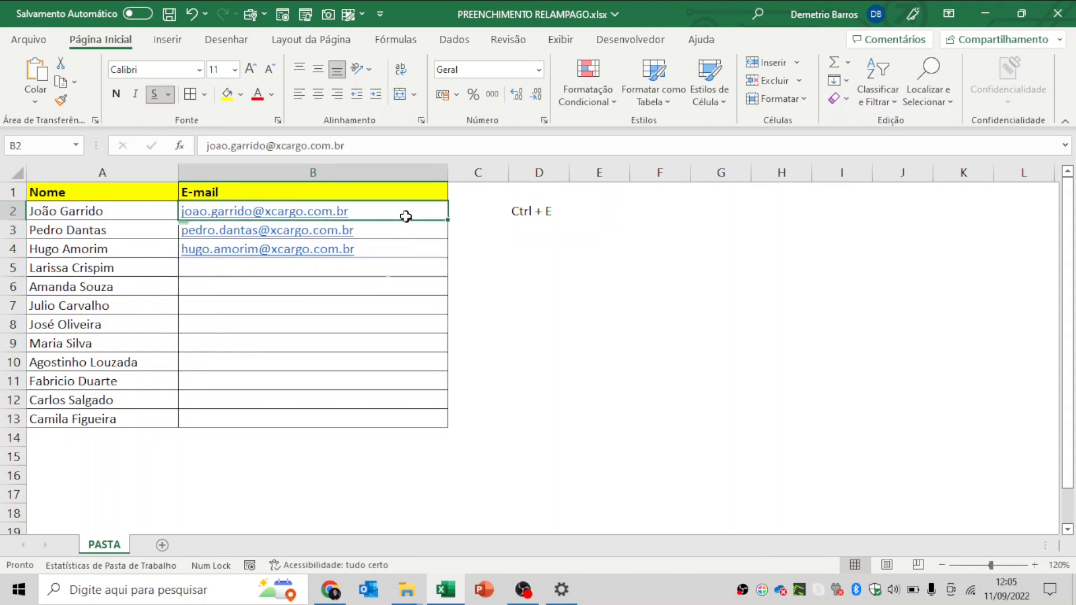
left_click(388, 271)
key("Up")
key("Up")
key("Up")
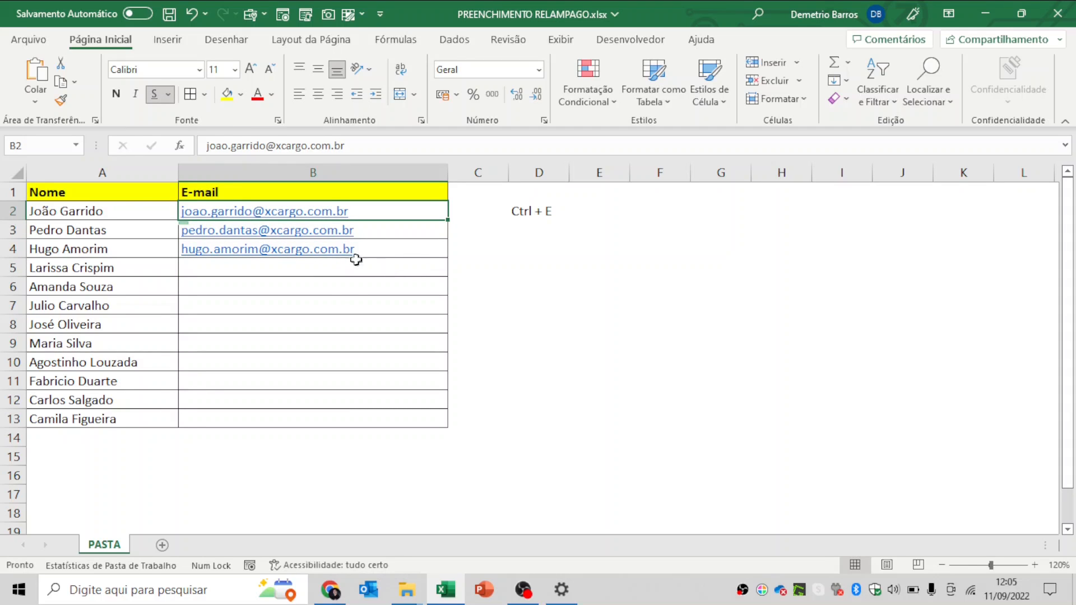
left_click(370, 246)
left_click(360, 267)
- Delete the 'Ctrl + E' note from D2
left_click(519, 209)
key("Delete")
key("Left")
key("Left")
key("Down")
key("Down")
key("Down")
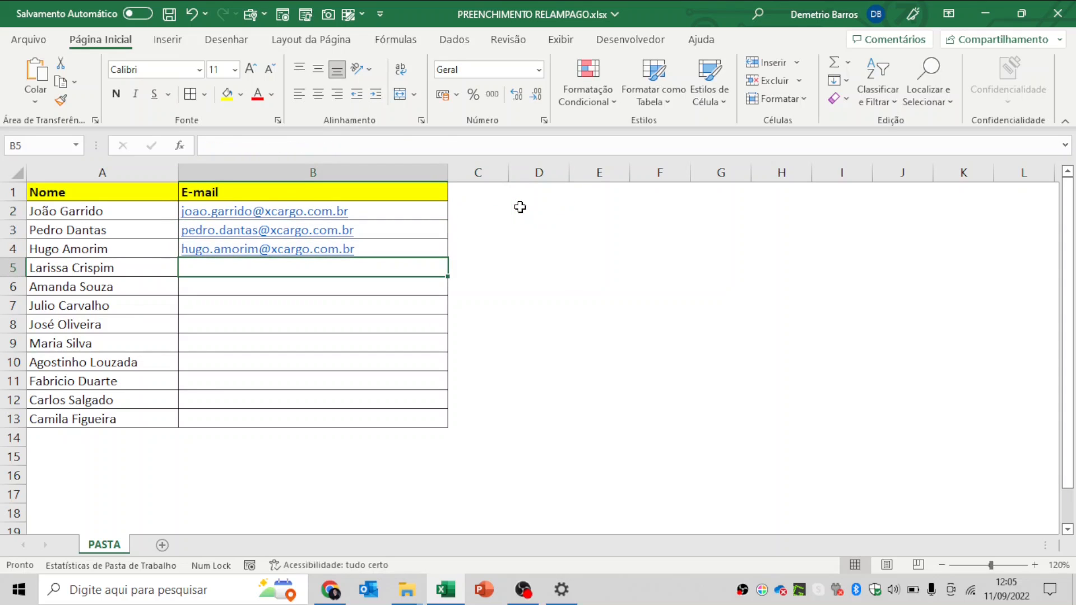
- Attempt Flash Fill again, close the warning, and select the empty cell B5
key("ctrl+e")
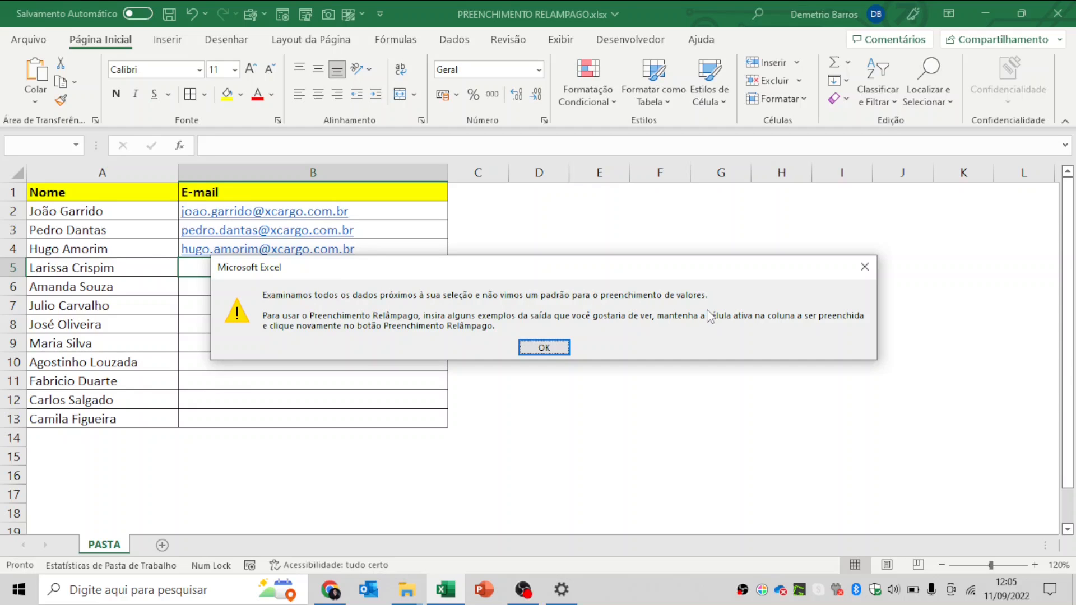
left_click(865, 266)
left_click(515, 245)
left_click(500, 264)
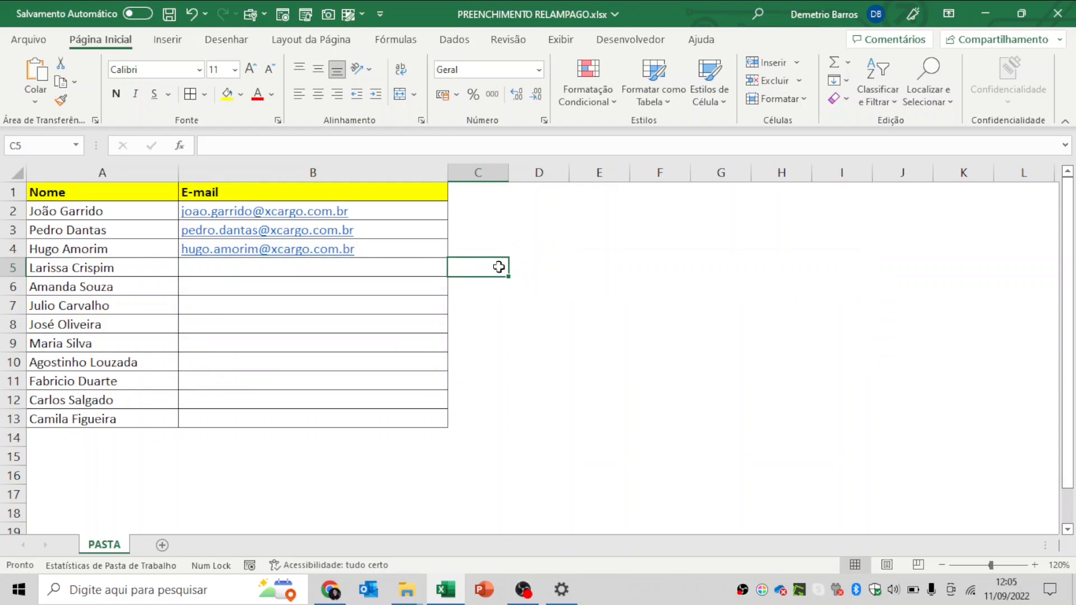
left_click(394, 261)
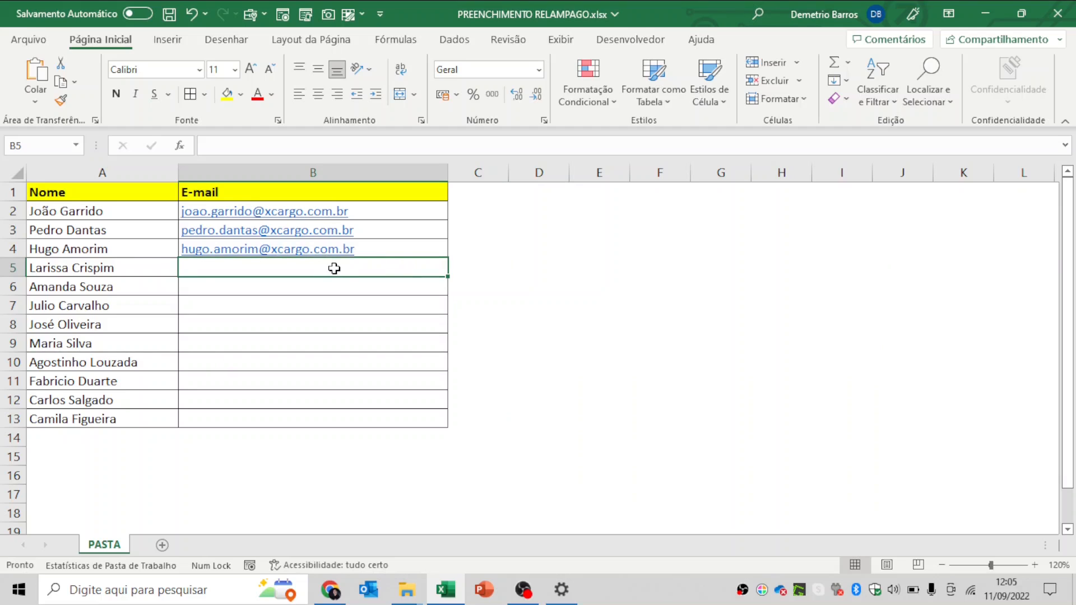
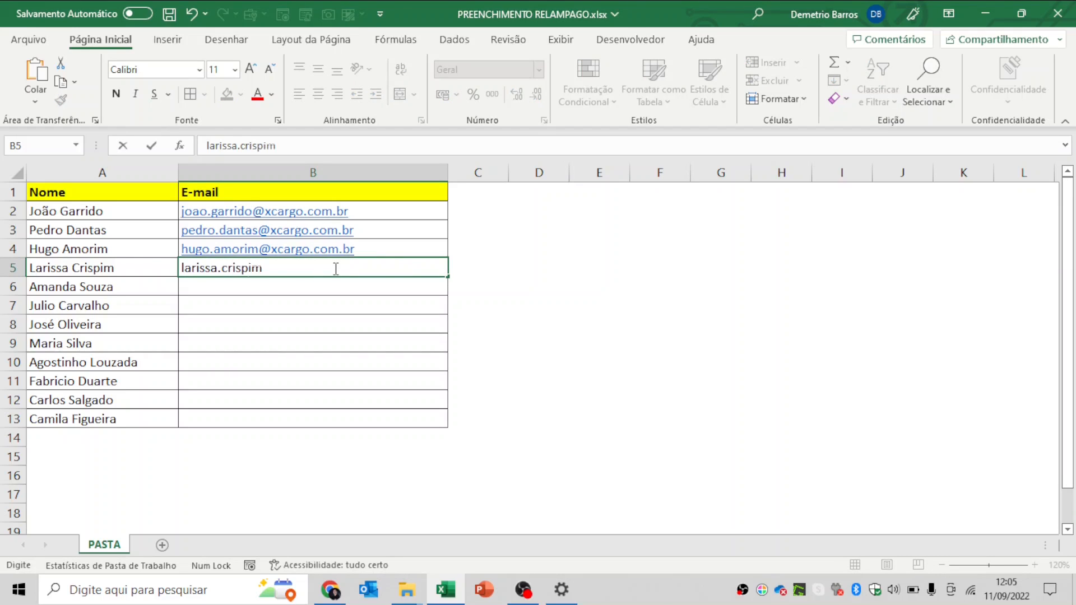
- Enter the fourth person's xcargo.com.br e-mail address in B5, correcting typos
key("Up")
key("Up")
key("Up")
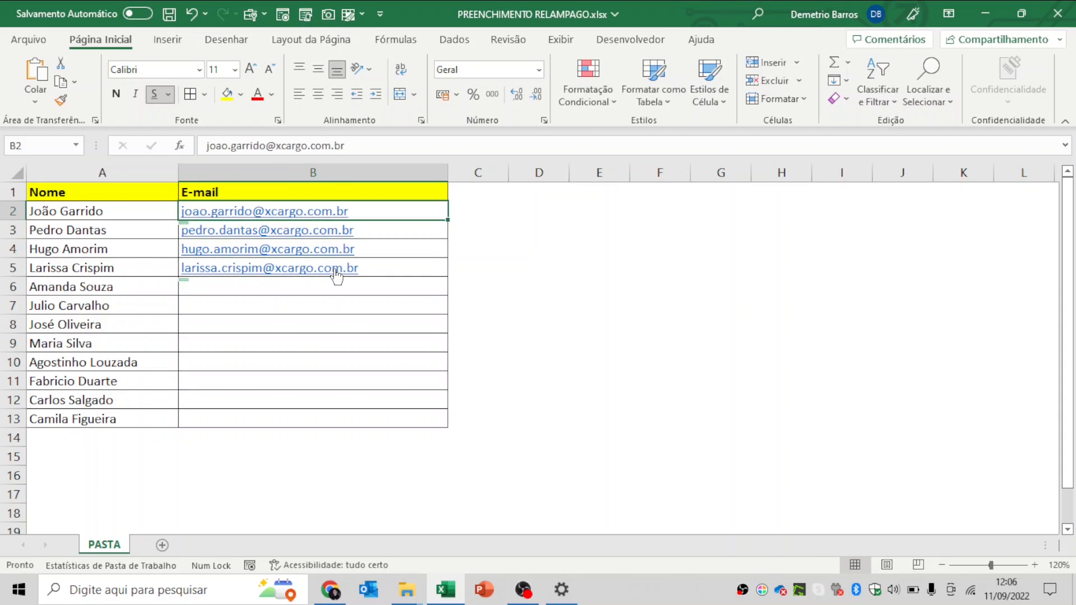
key("Right")
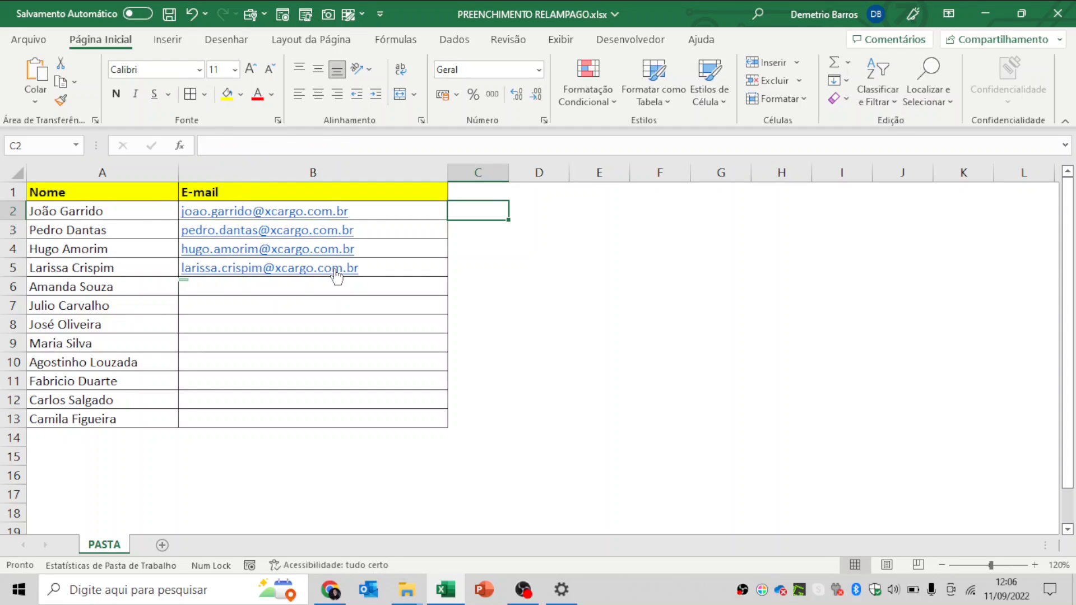
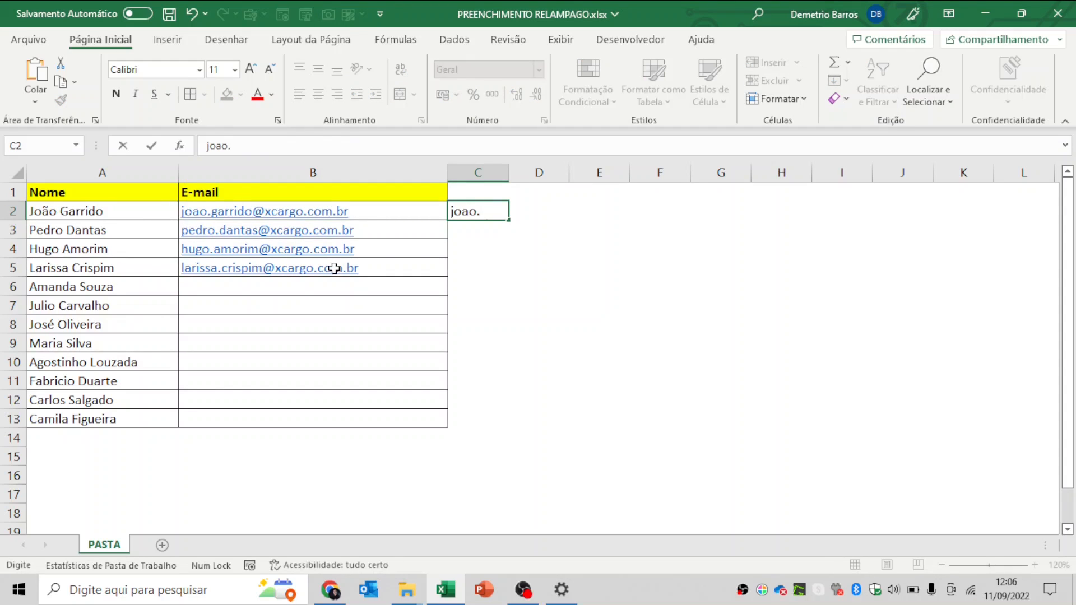
- Type two example user names in C2:C3 and Flash Fill the rest with Ctrl+E
key("Return")
key("Return")
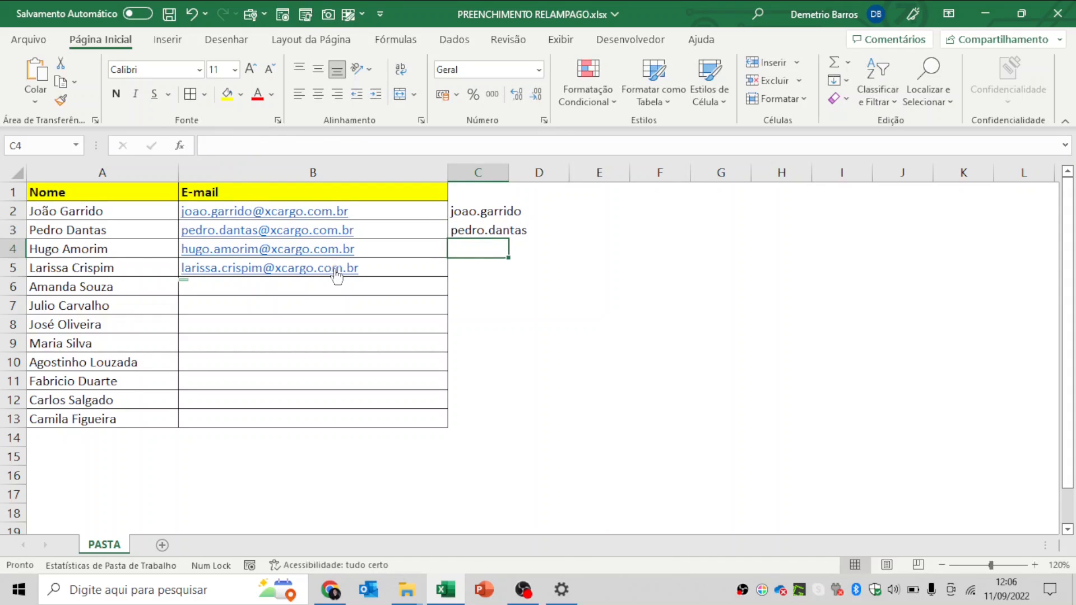
key("ctrl+e")
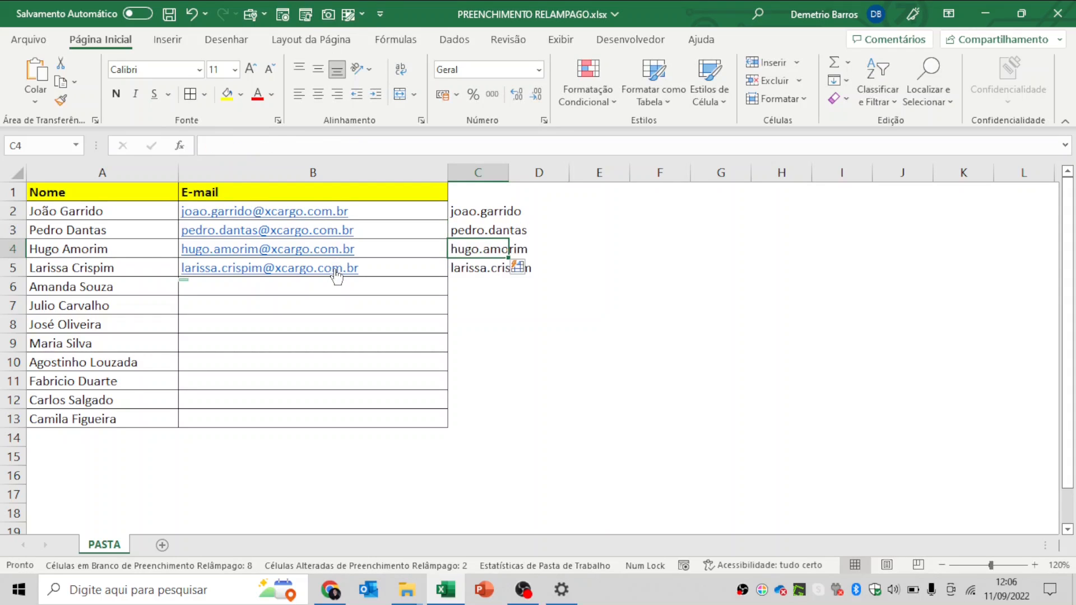
- Autofit column C and review the user names filled in C2:C5
double_click(509, 172)
left_click(500, 227)
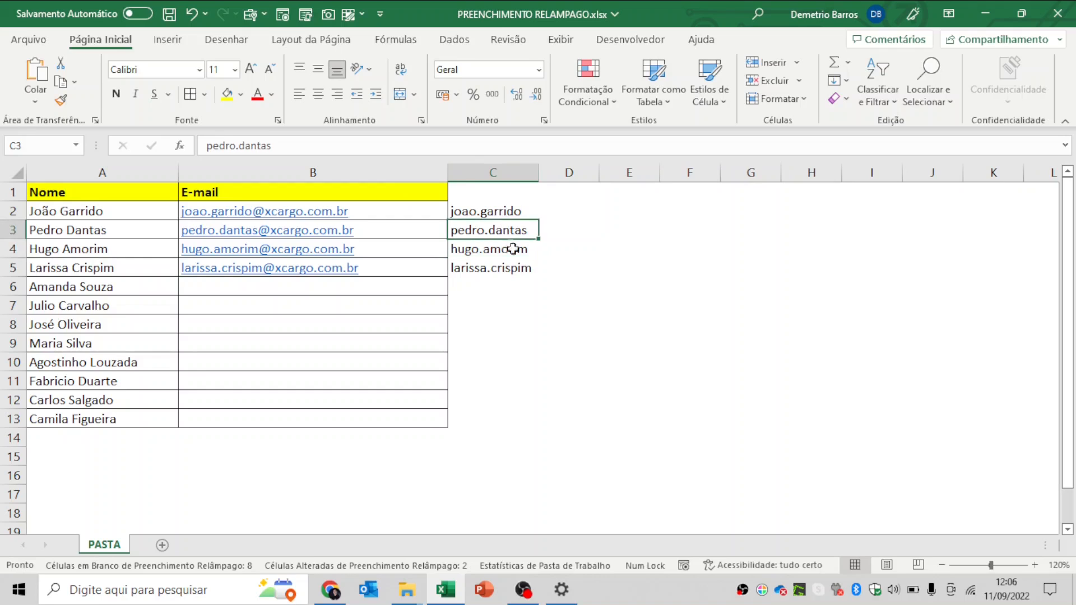
left_click(516, 214)
left_click(514, 230)
left_click(510, 245)
left_click(513, 268)
left_click(353, 282)
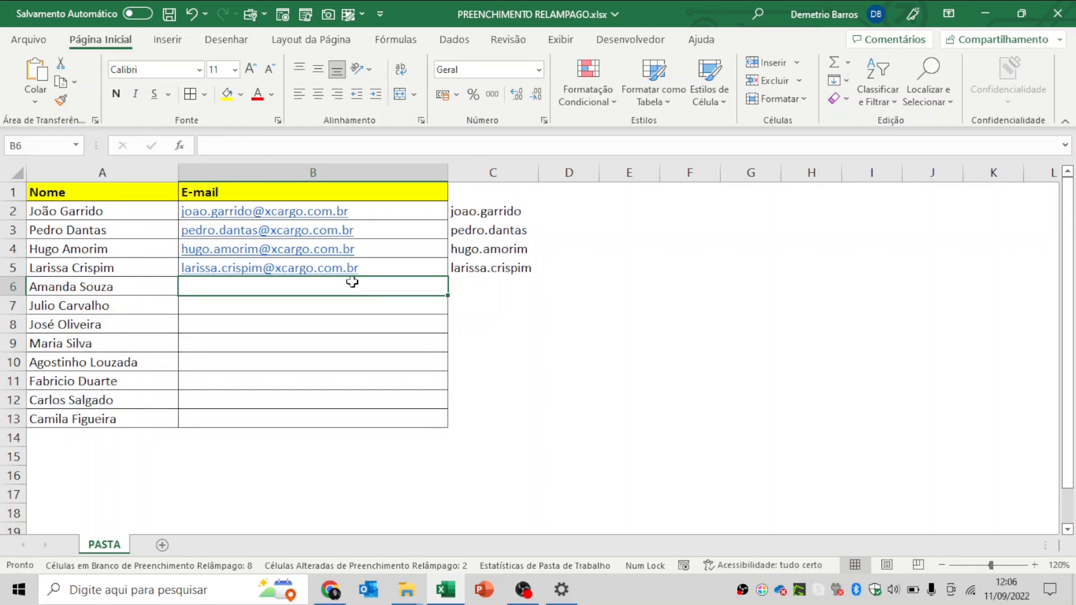
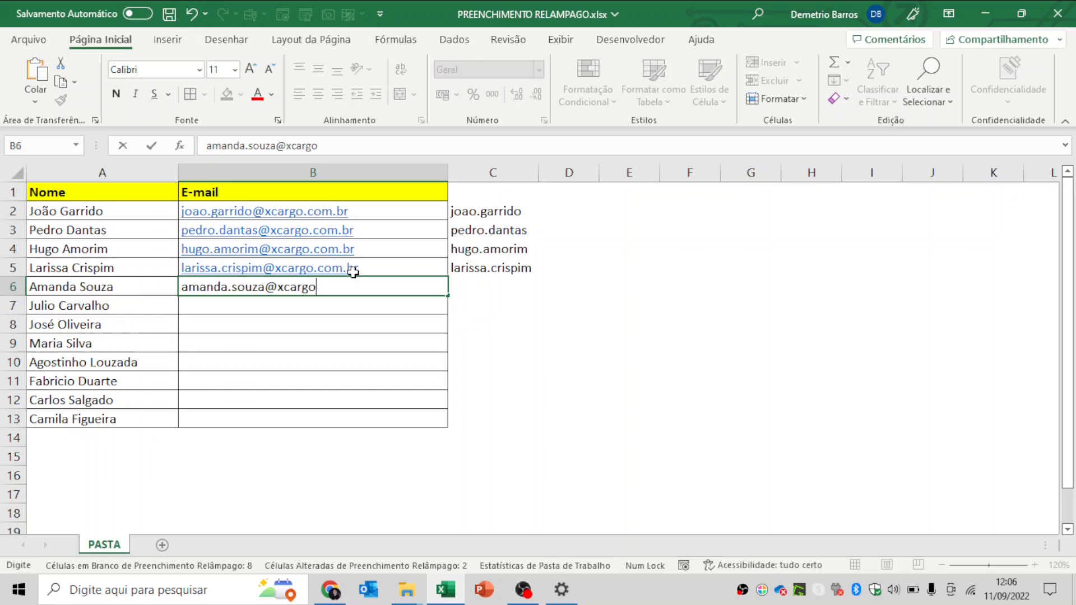
- Enter the fifth person's xcargo.com.br e-mail address in B6
key("Return")
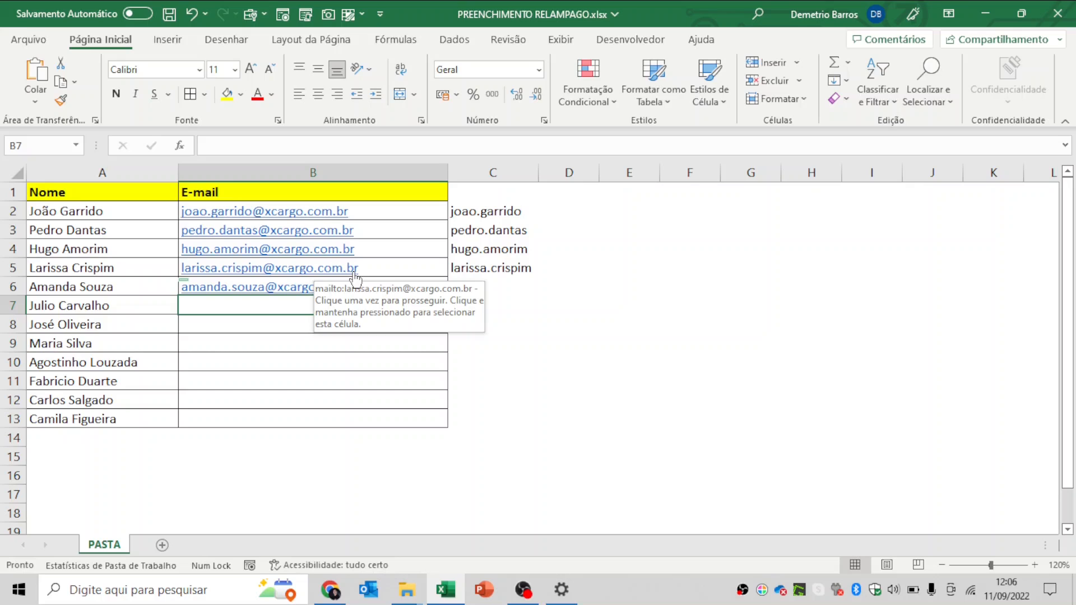
- Flash Fill the user name into C6 and check the result
key("Right")
key("Up")
key("Up")
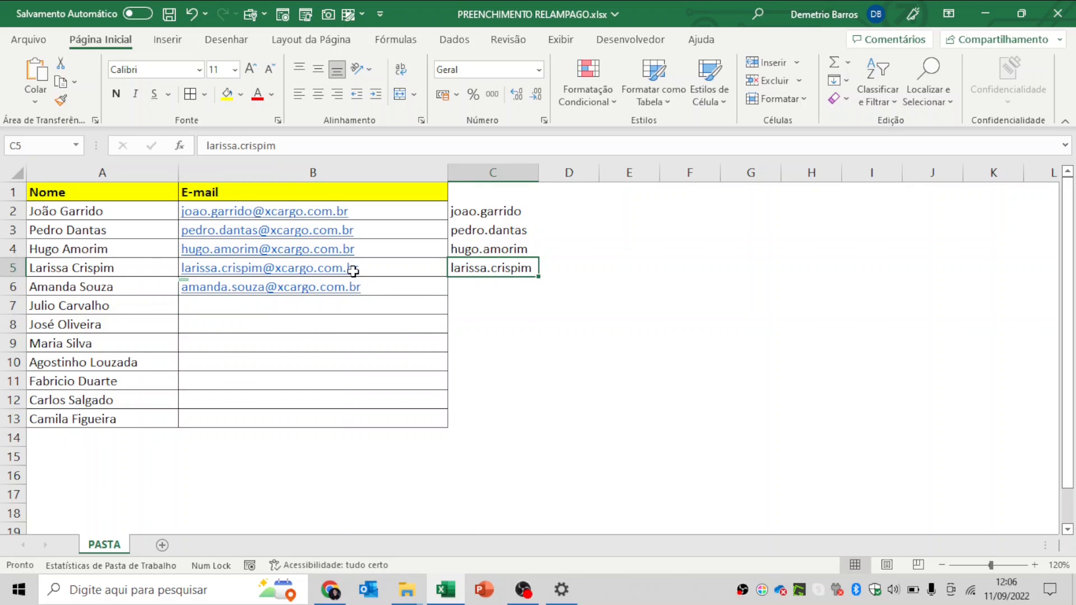
key("ctrl+e")
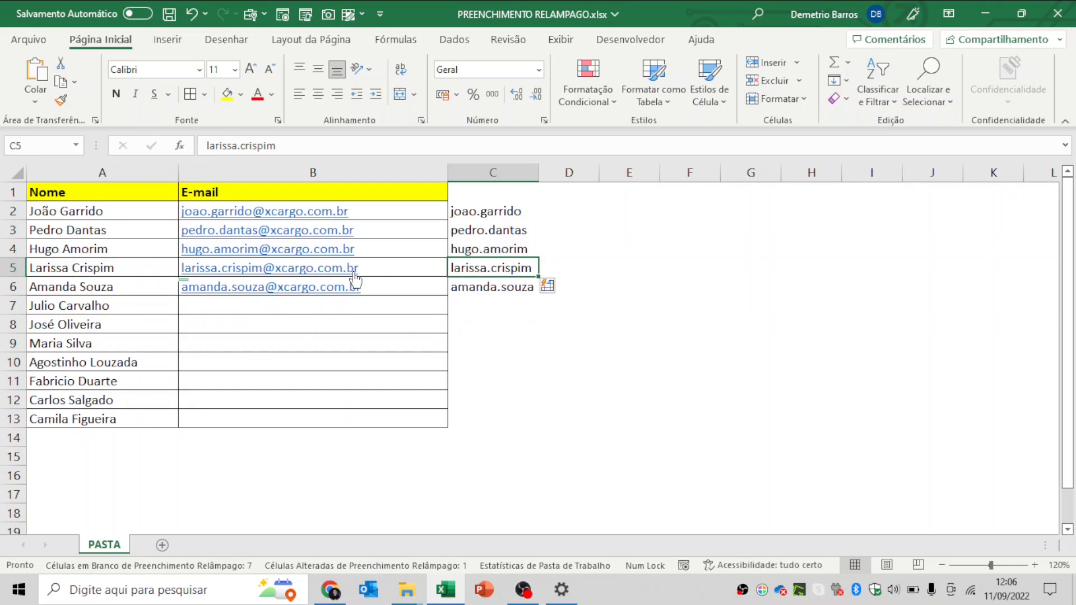
key("Down")
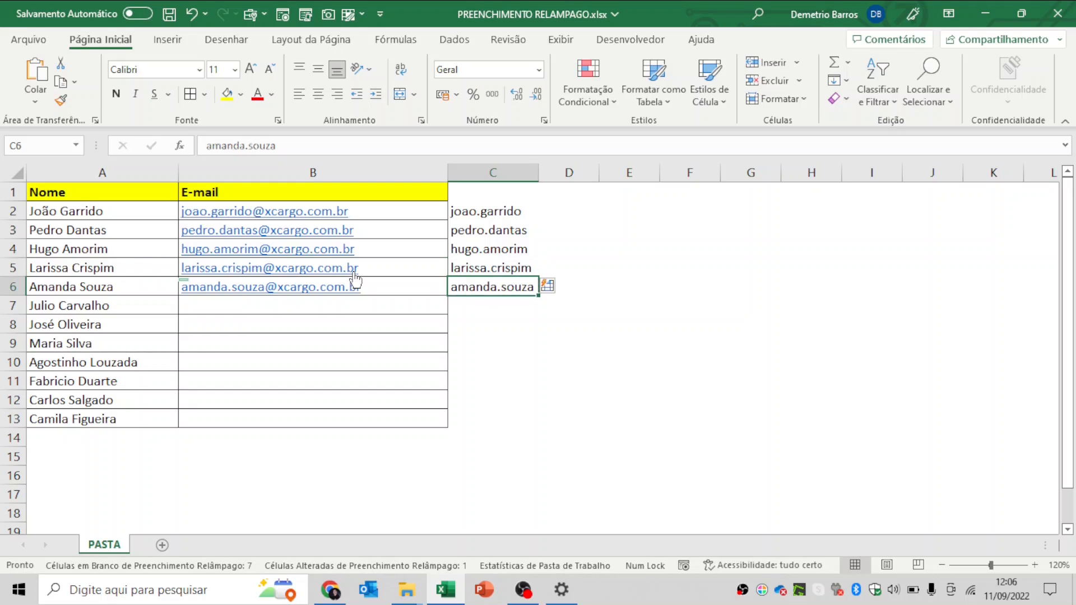
key("Left")
key("Left")
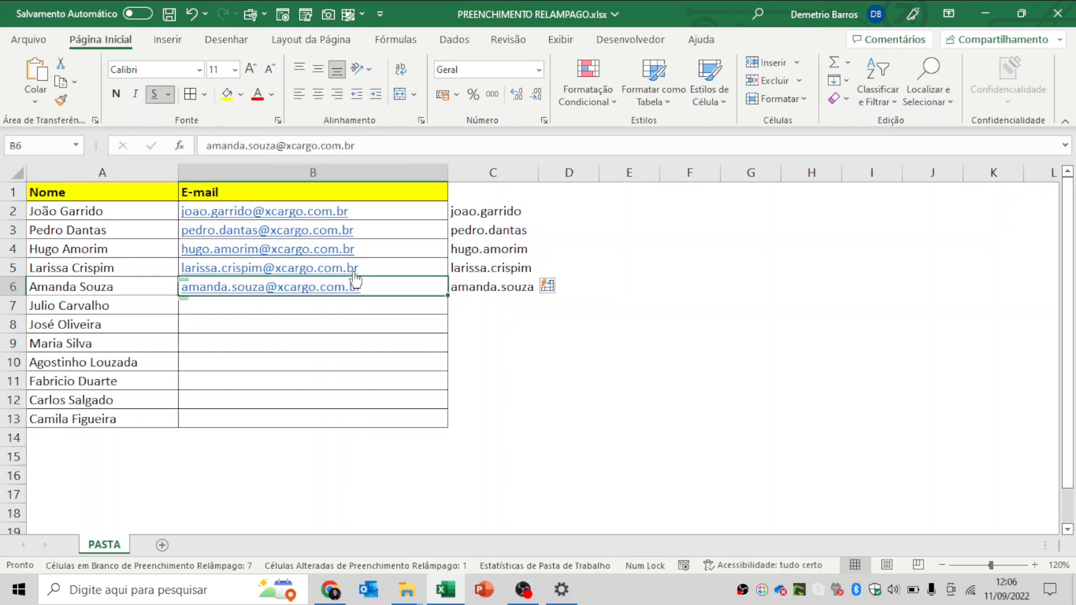
key("Up")
key("Up")
key("Up")
key("Up")
key("Right")
key("Right")
key("Right")
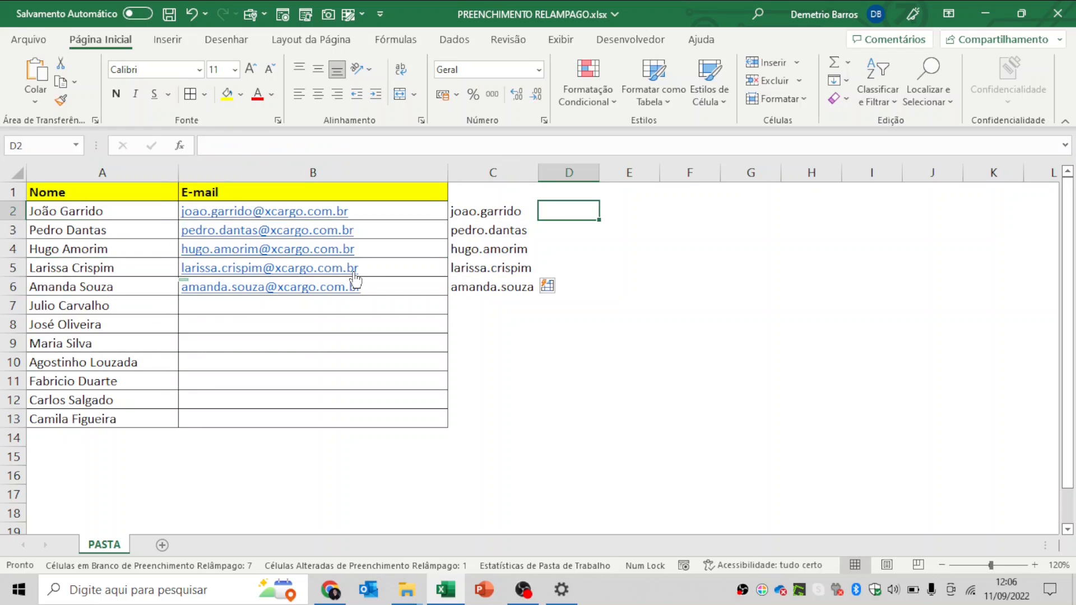
- Type two example surnames in D2:D3 and Flash Fill the remaining surnames
type("Gariid")
key("BackSpace")
key("BackSpace")
key("BackSpace")
type("rid")
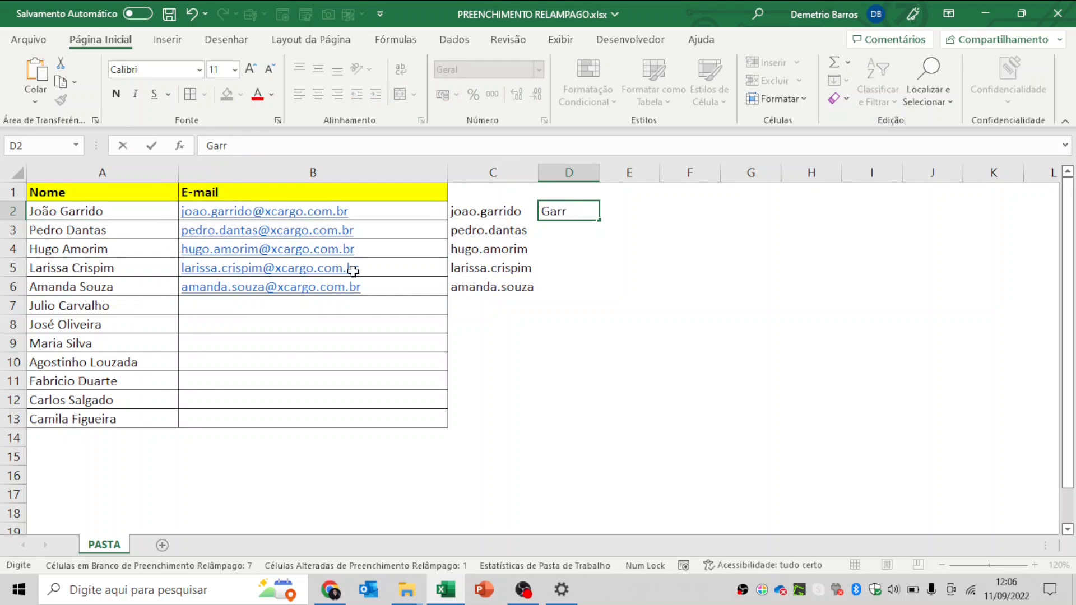
key("BackSpace")
type("do")
key("Return")
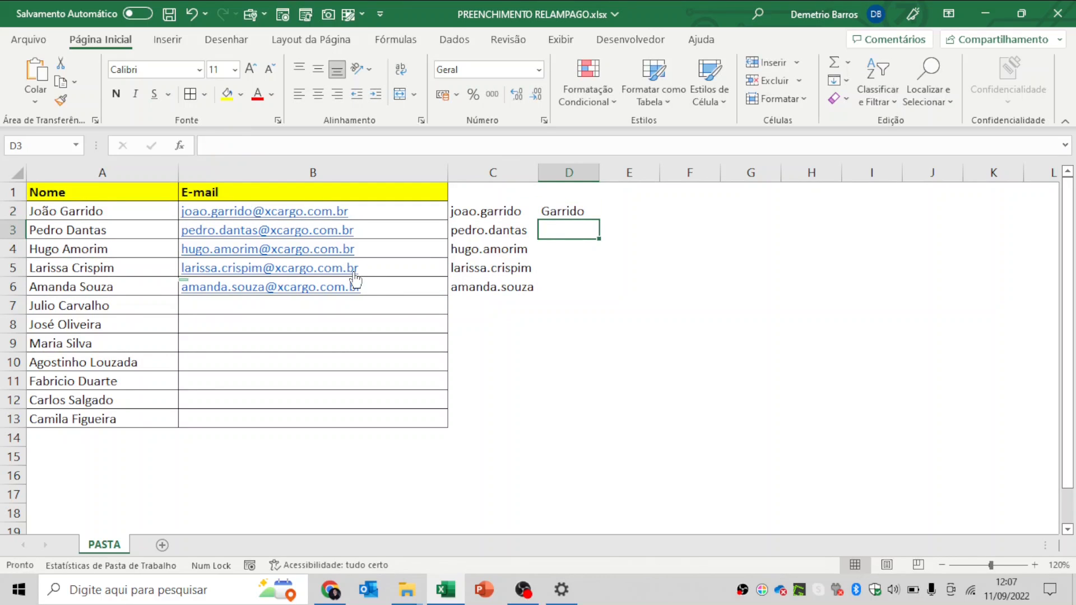
type("Dantas")
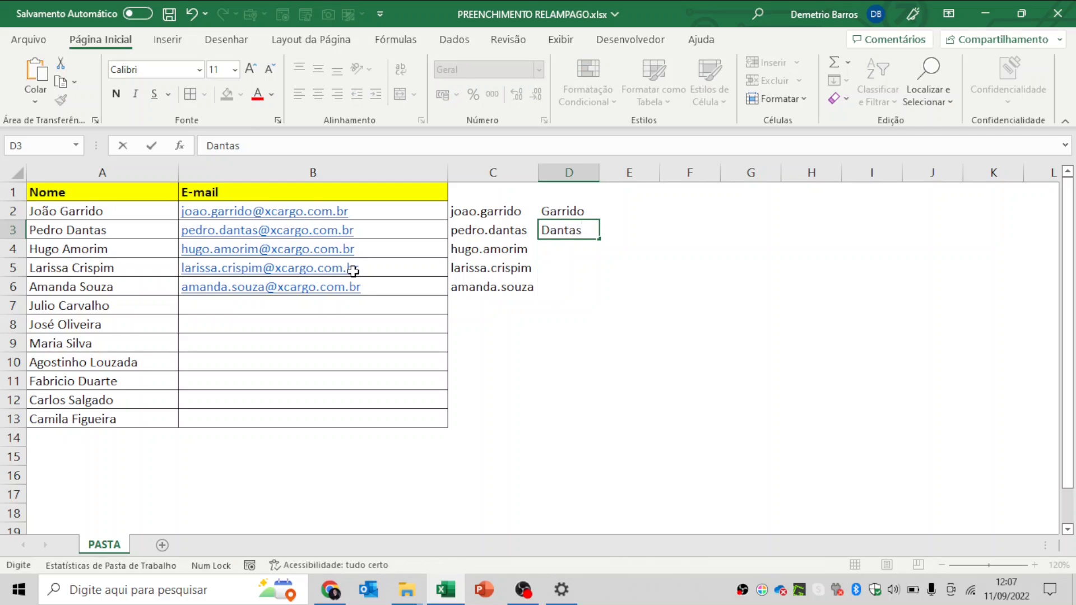
key("Return")
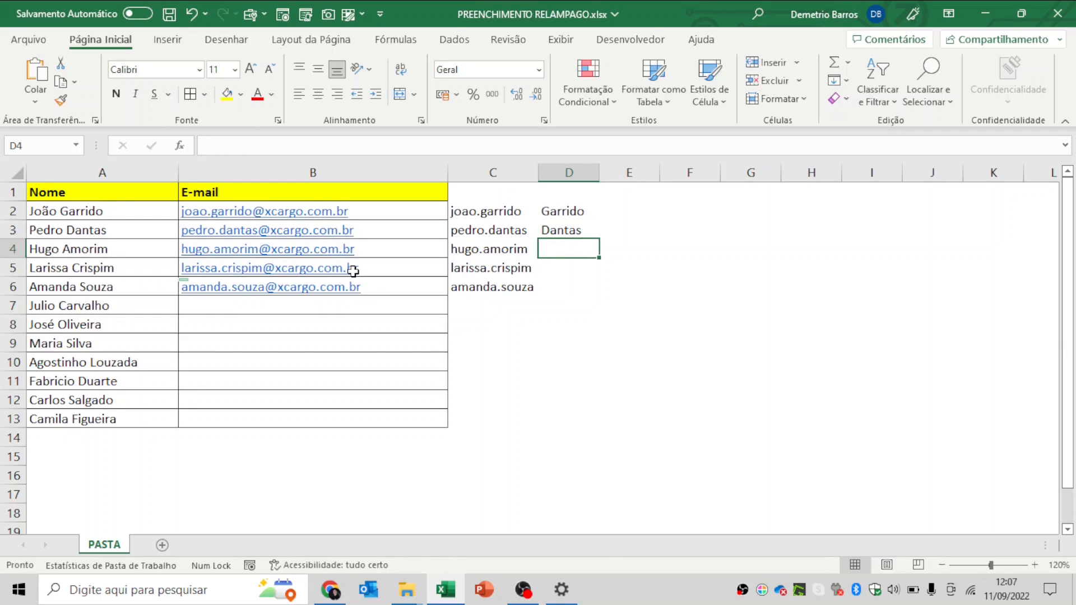
key("ctrl+e")
- Dismiss the repeated Flash Fill warning and replace header D1 with 'Sobrenome'
key("Up")
key("Up")
key("Down")
key("Down")
key("ctrl+e")
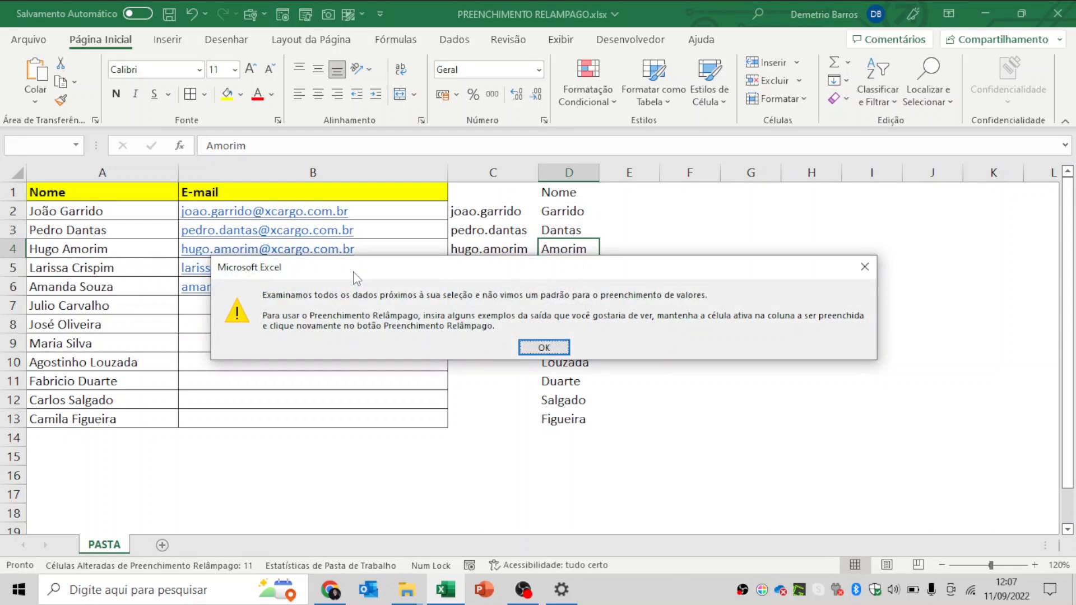
left_click(568, 347)
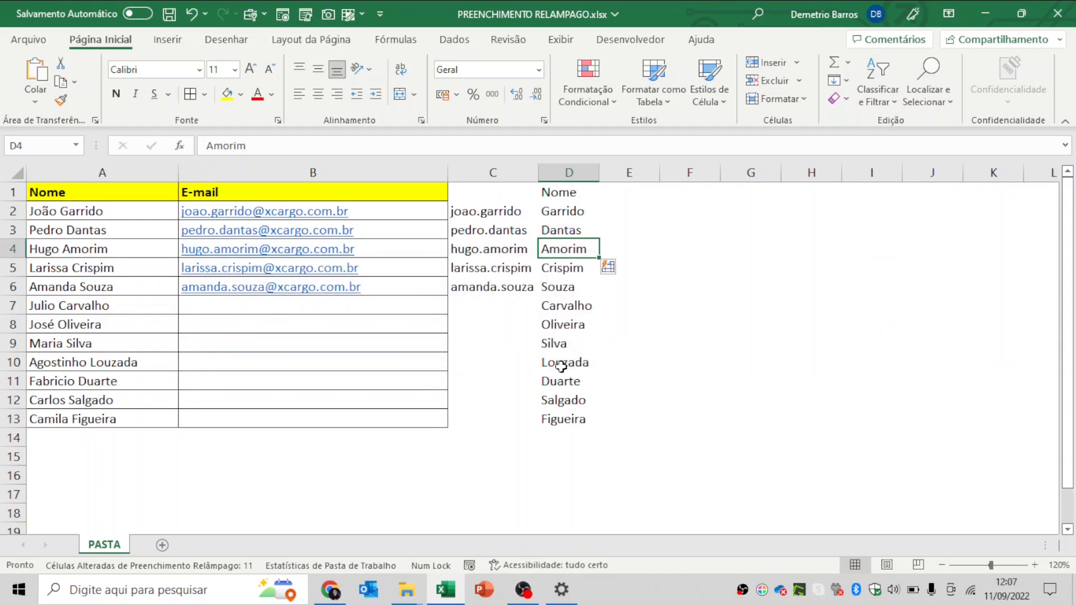
left_click(578, 193)
key("Delete")
type("So")
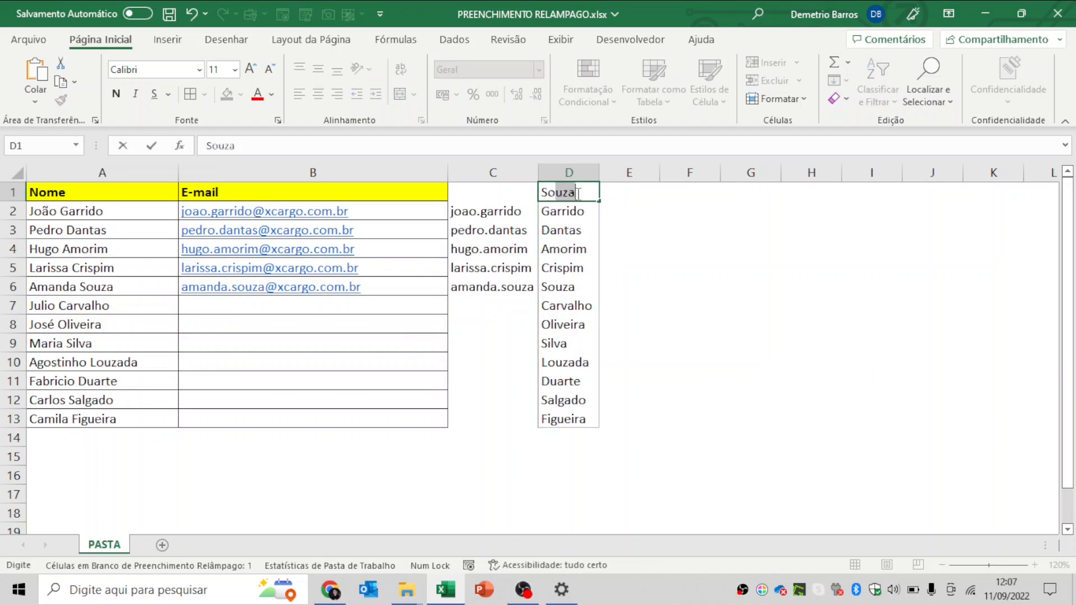
type("brenome")
key("Return")
left_click(577, 193)
key("ctrl+Home")
left_click(578, 193)
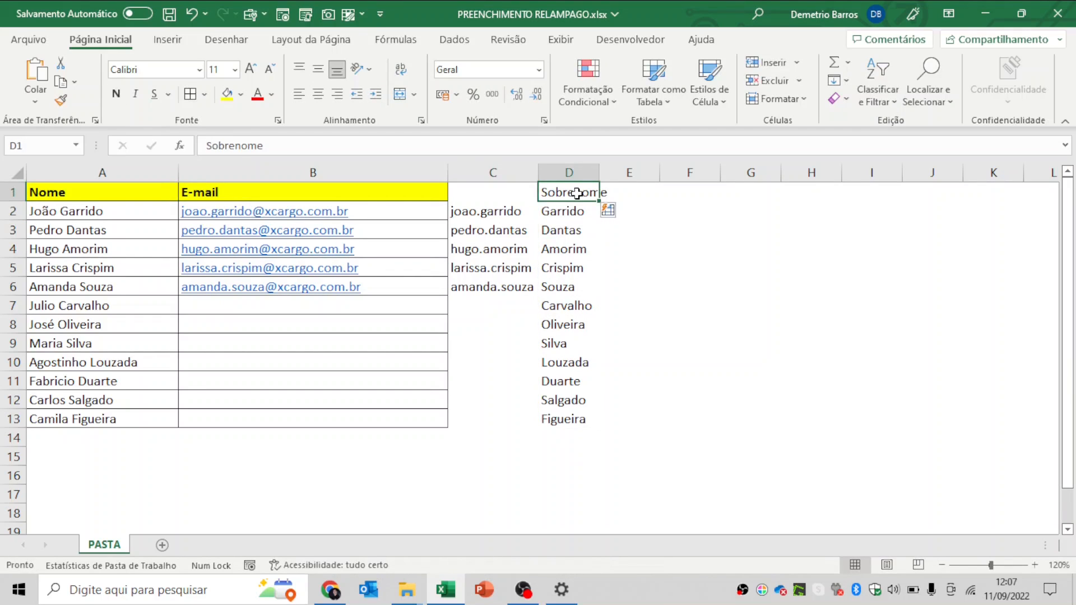
- Rename the A1 heading to 'Nome e Sobrenome'
double_click(131, 189)
type("e Sobrenome")
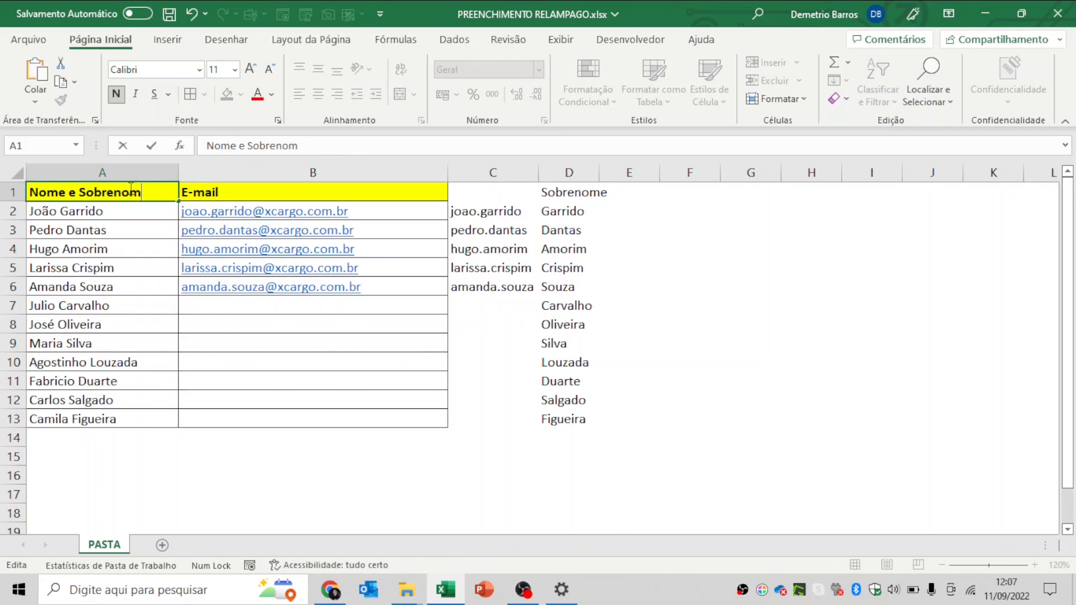
key("Return")
key("Up")
key("Right")
key("Right")
key("Right")
key("Right")
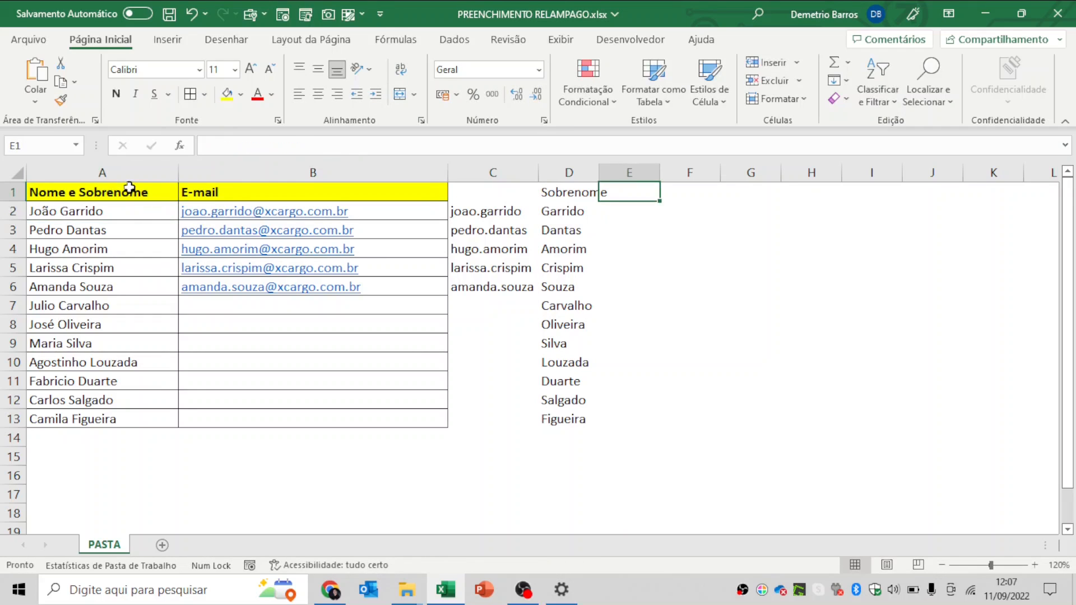
- Autofit column D, head E1 'Nome', and Flash Fill first names from one example
double_click(599, 168)
type("Nome")
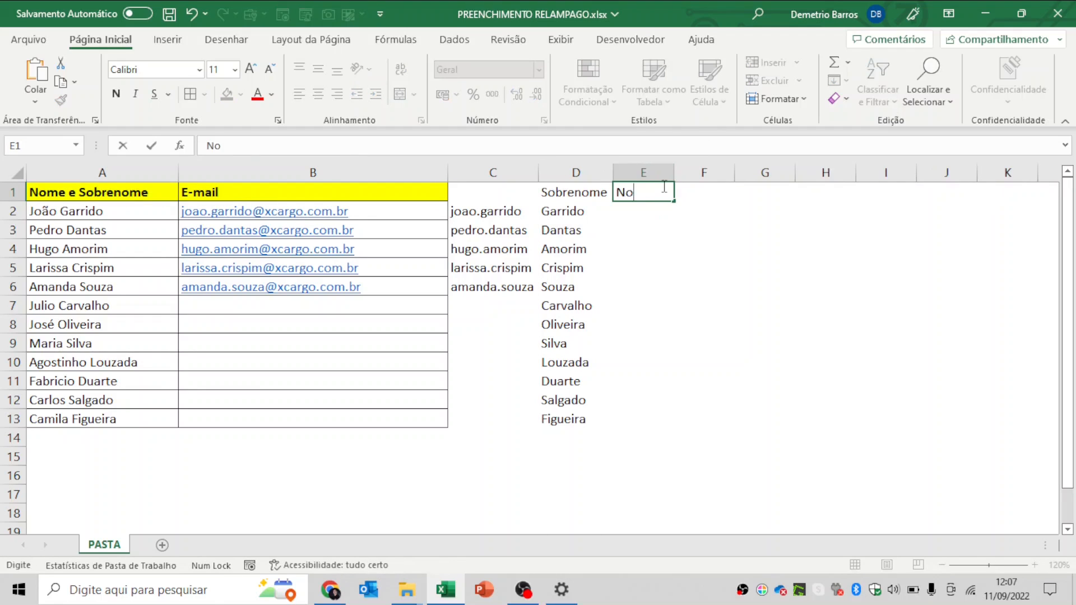
key("Return")
type("João")
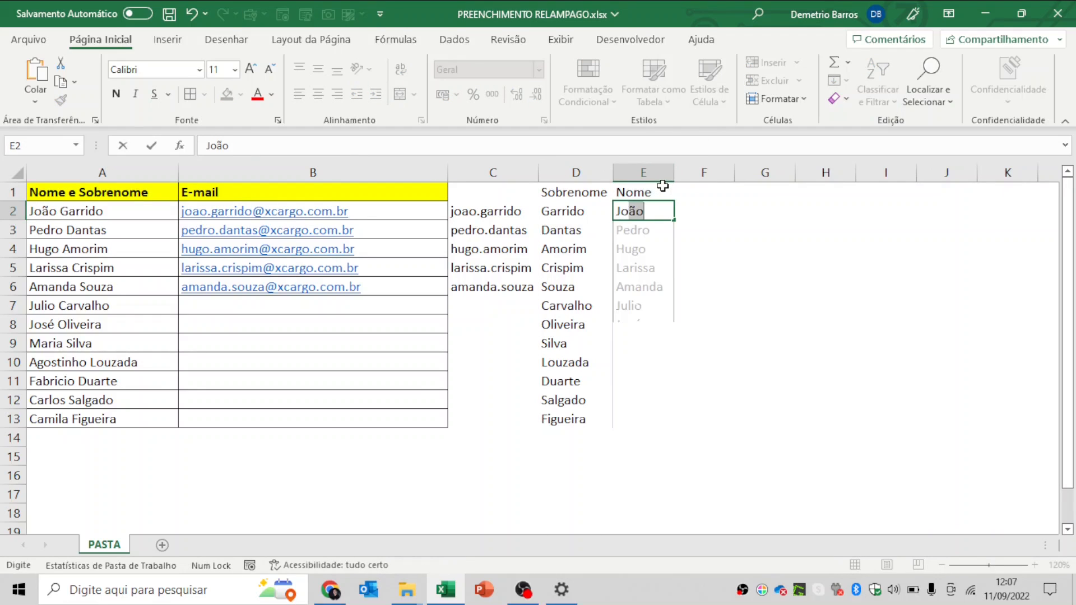
key("Return")
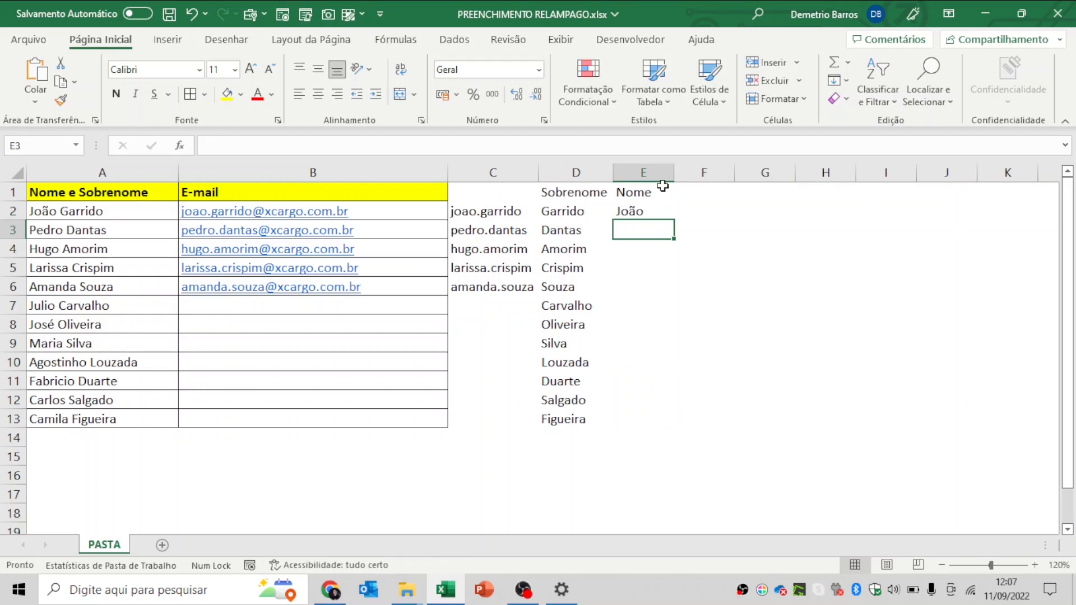
key("ctrl+e")
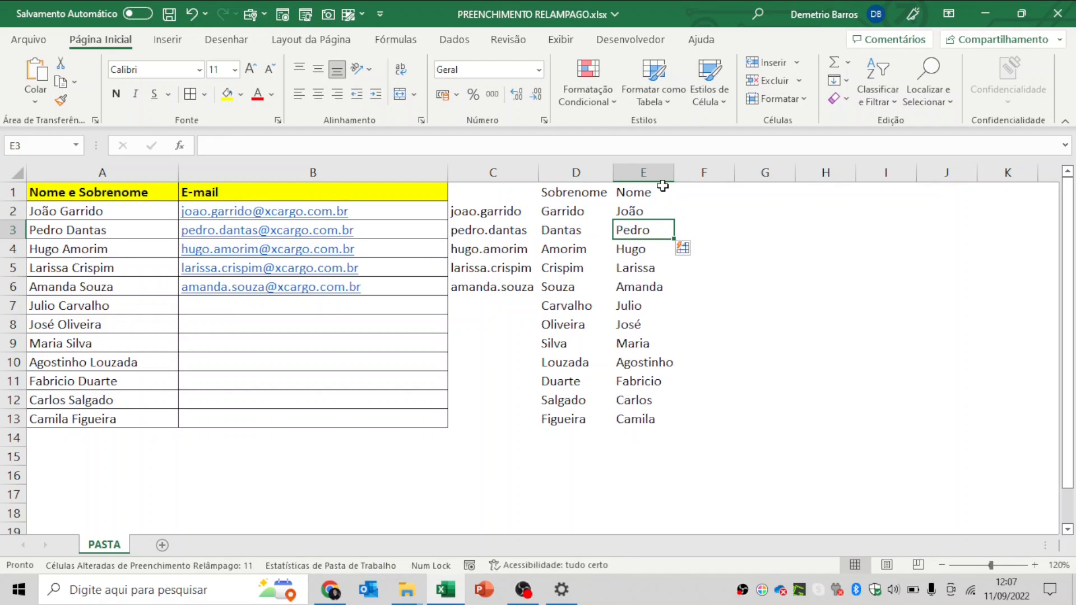
- Review the first names filled down column E to E13
left_click(632, 212)
left_click(645, 249)
left_click(645, 268)
left_click(644, 287)
left_click(645, 305)
left_click(644, 325)
left_click(651, 347)
left_click(650, 364)
left_click(649, 381)
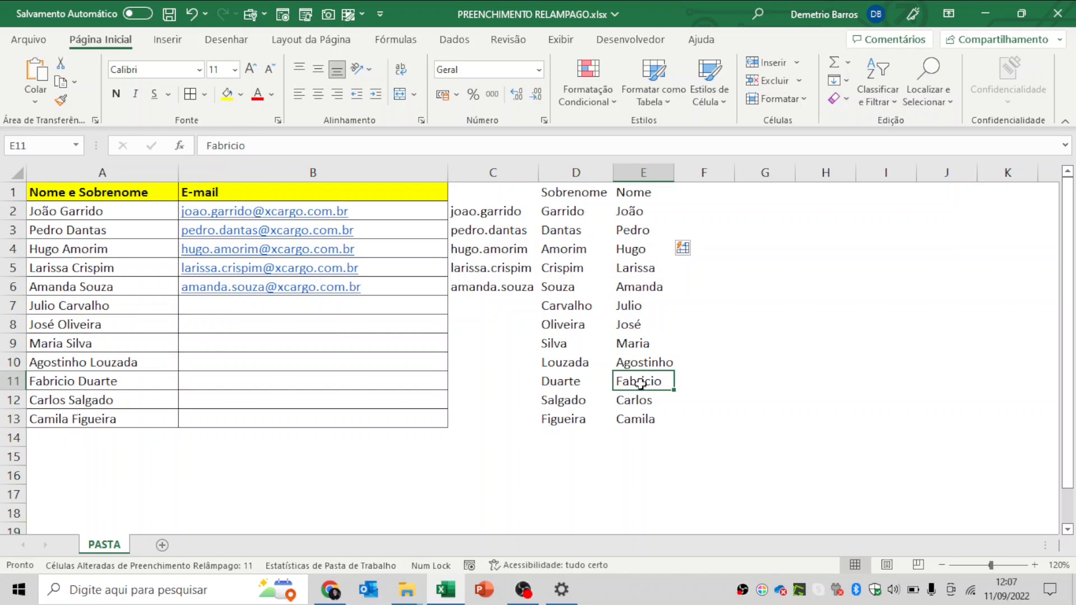
left_click(648, 401)
left_click(645, 421)
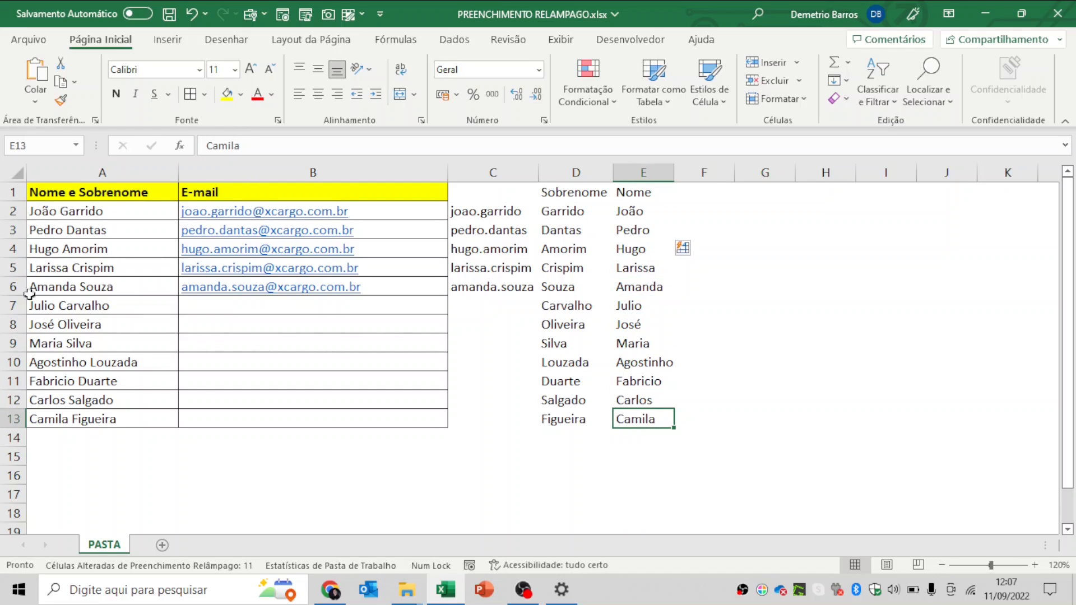
- Inspect columns C and D, then retry Flash Fill from E2 and dismiss the warning
left_click(493, 172)
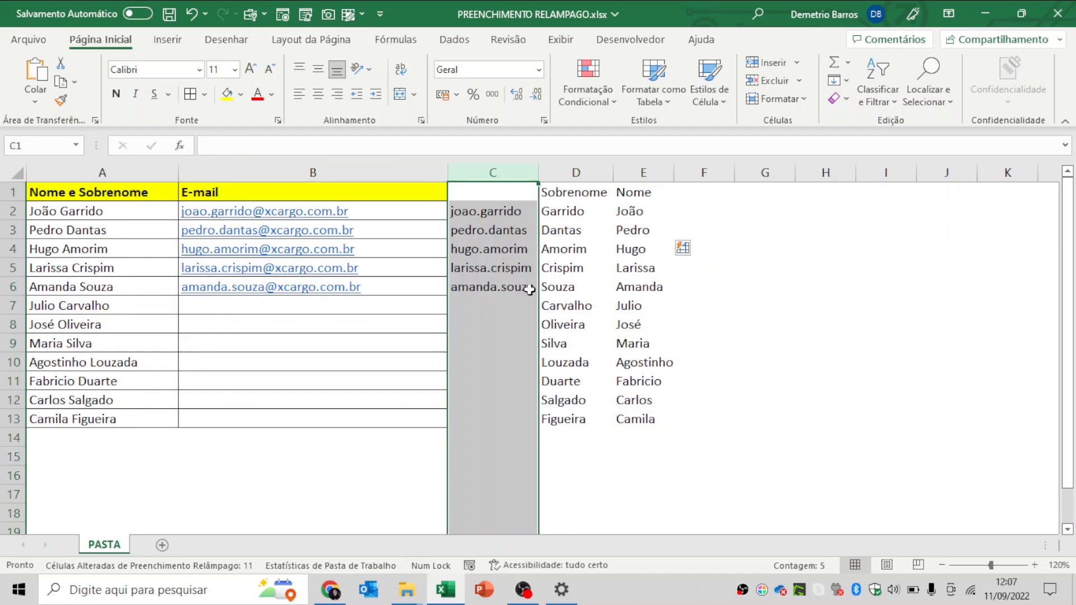
left_click(569, 242)
left_click(488, 209)
left_click(489, 194)
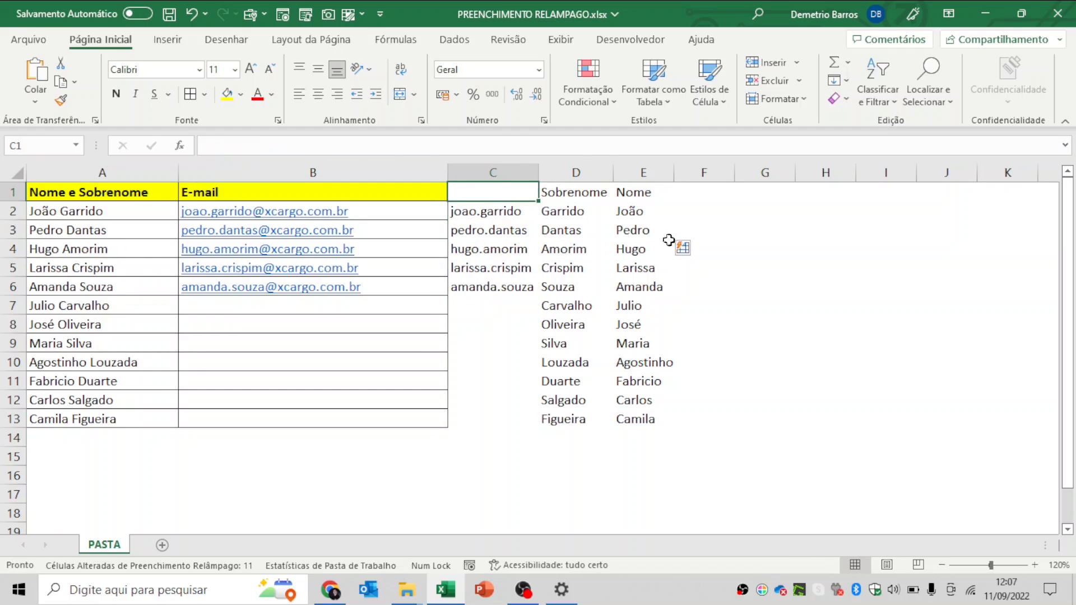
left_click(655, 210)
key("ctrl+e")
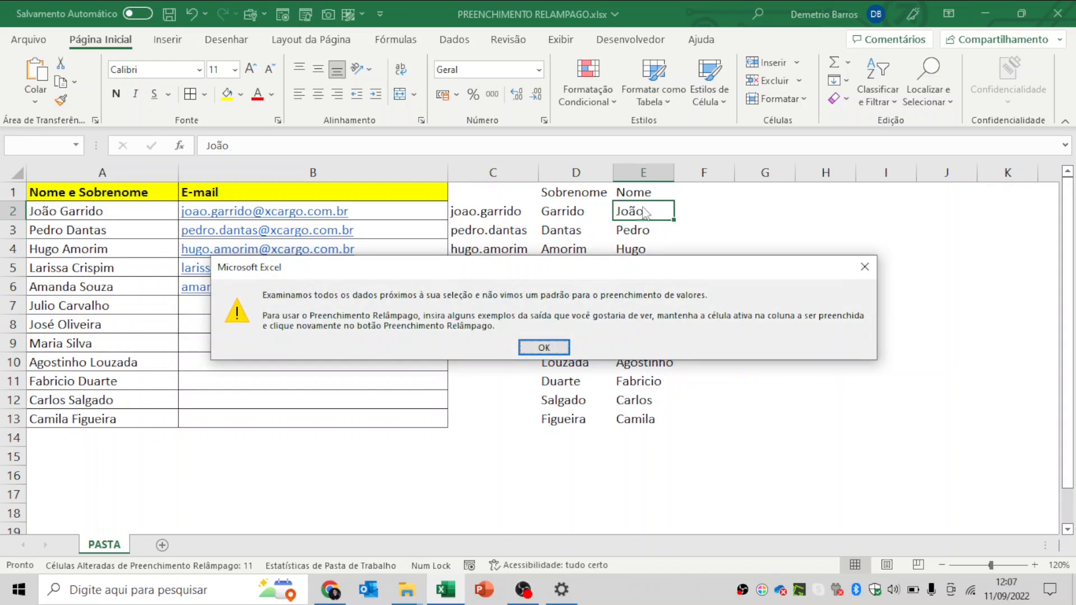
left_click(527, 349)
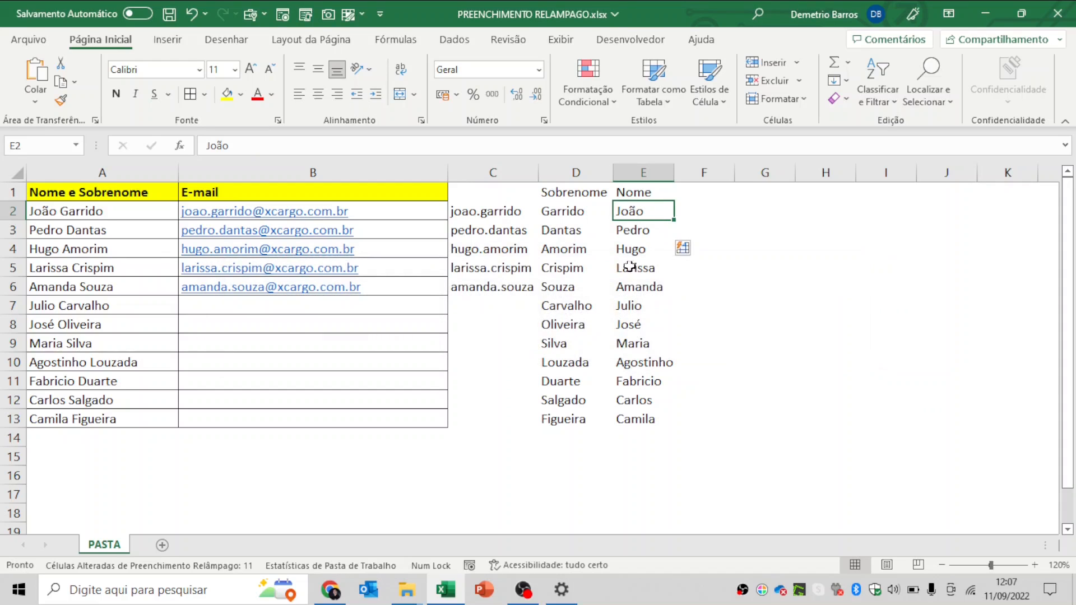
- Append a third surname to the full names in A2 and A3
left_click_drag(690, 211, 702, 416)
double_click(124, 219)
double_click(123, 212)
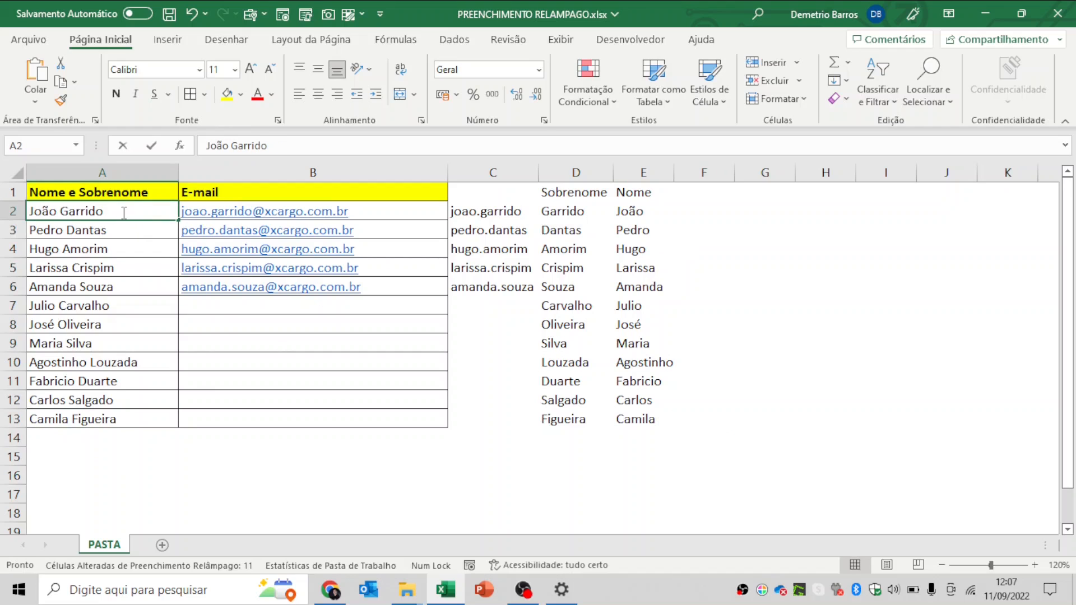
type("Oliveira")
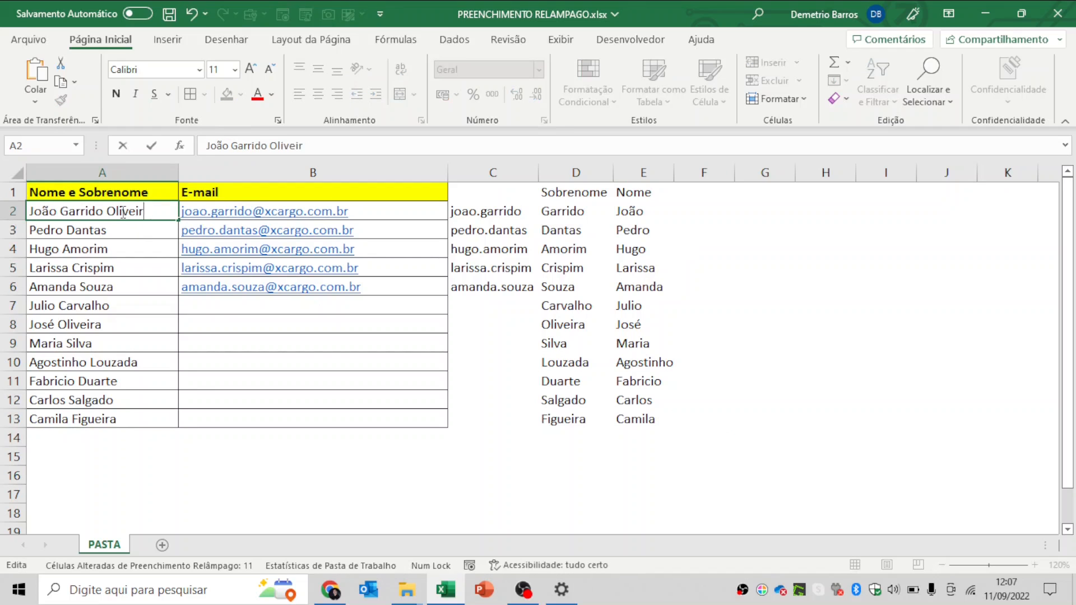
key("Return")
key("Right")
key("Left")
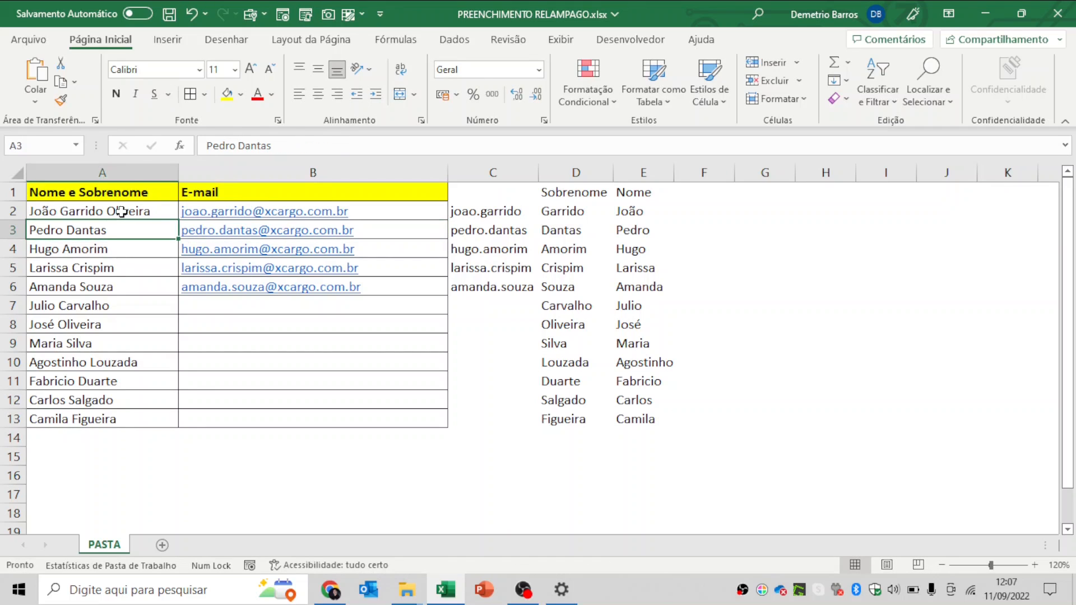
key("F2")
type("Souza")
key("Tab")
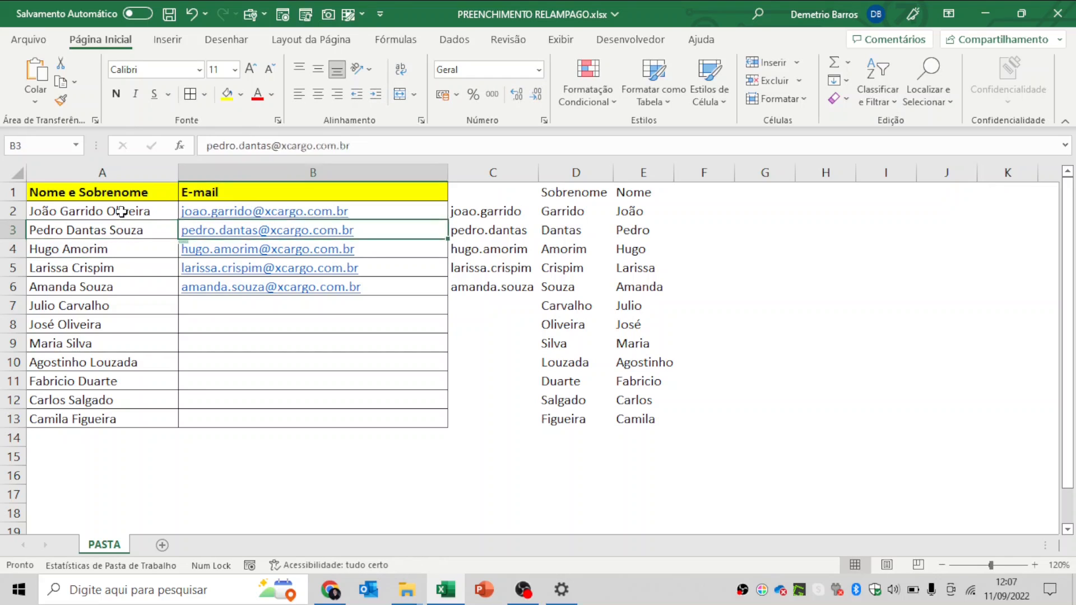
- Head F1 'Ultimo Nome', enter the first last name in F2, and Flash Fill the rest
key("Right")
key("Right")
key("Right")
key("Up")
key("Up")
key("Right")
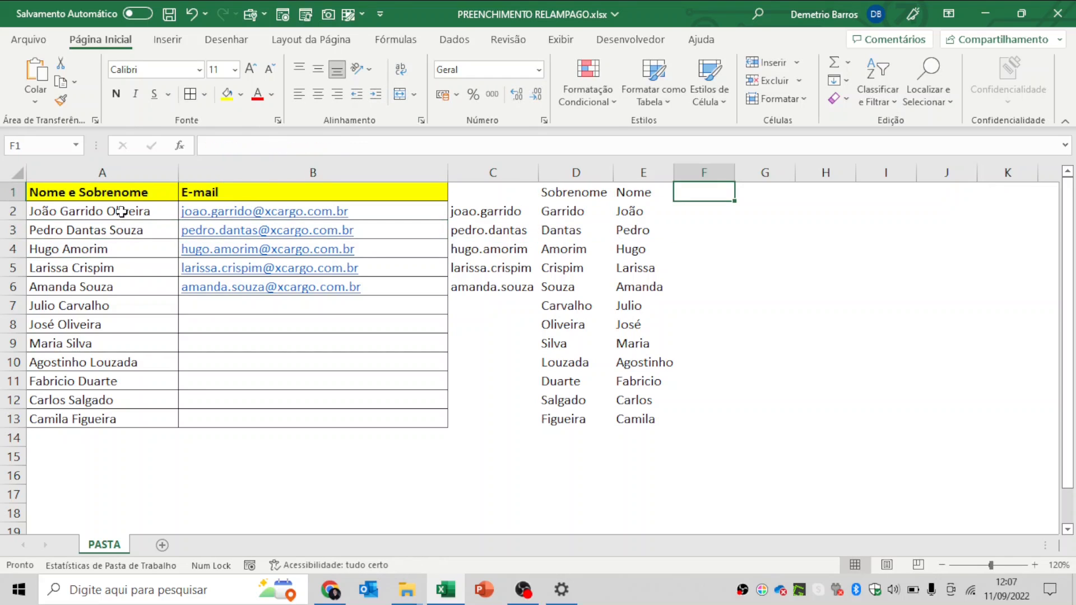
type("Ultimo Nome")
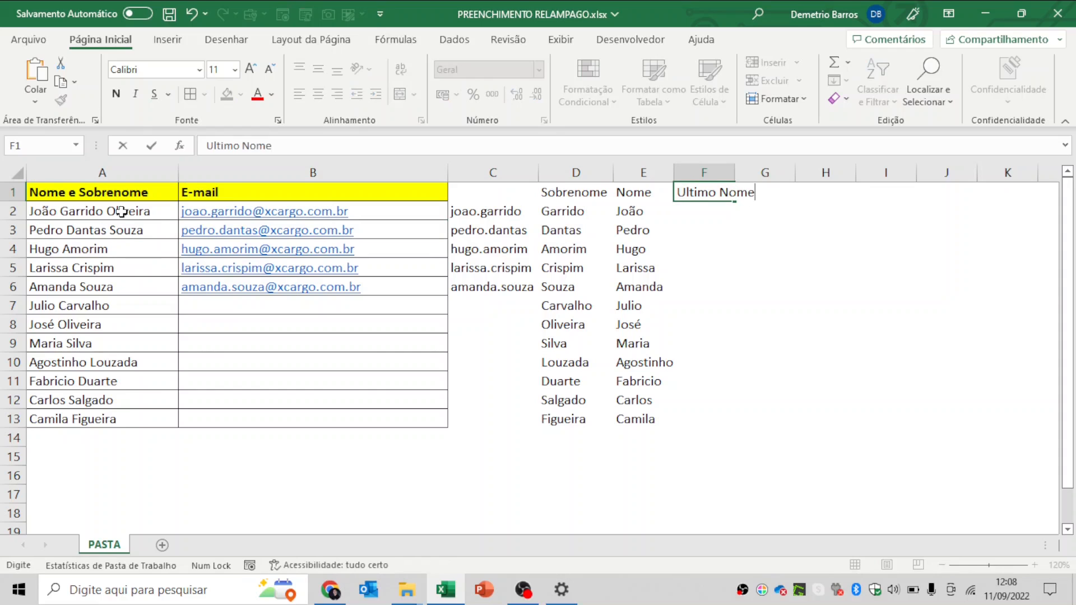
key("Return")
type("Olive")
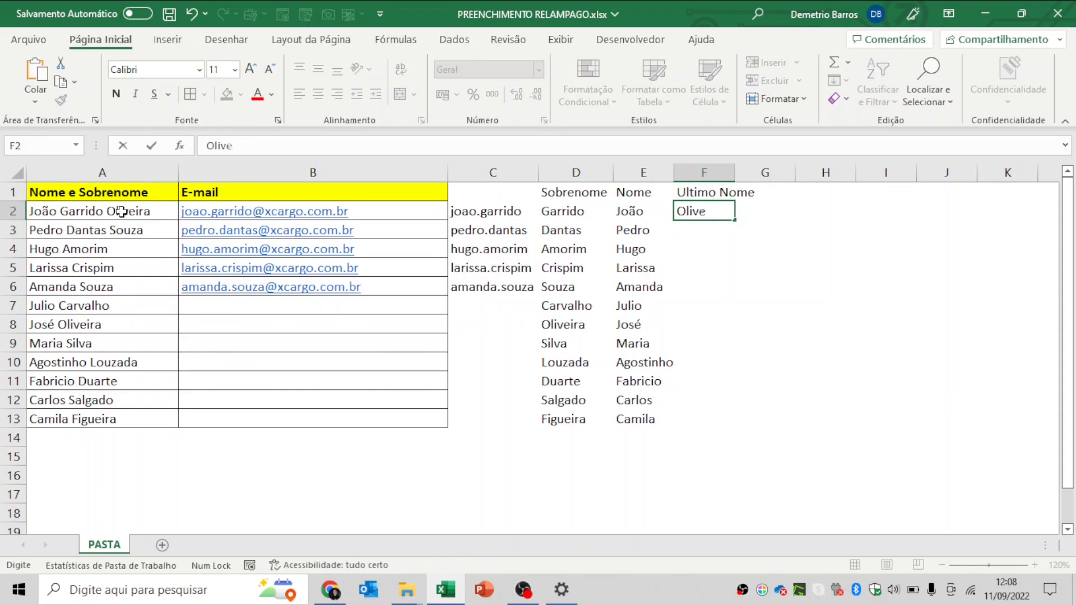
key("Return")
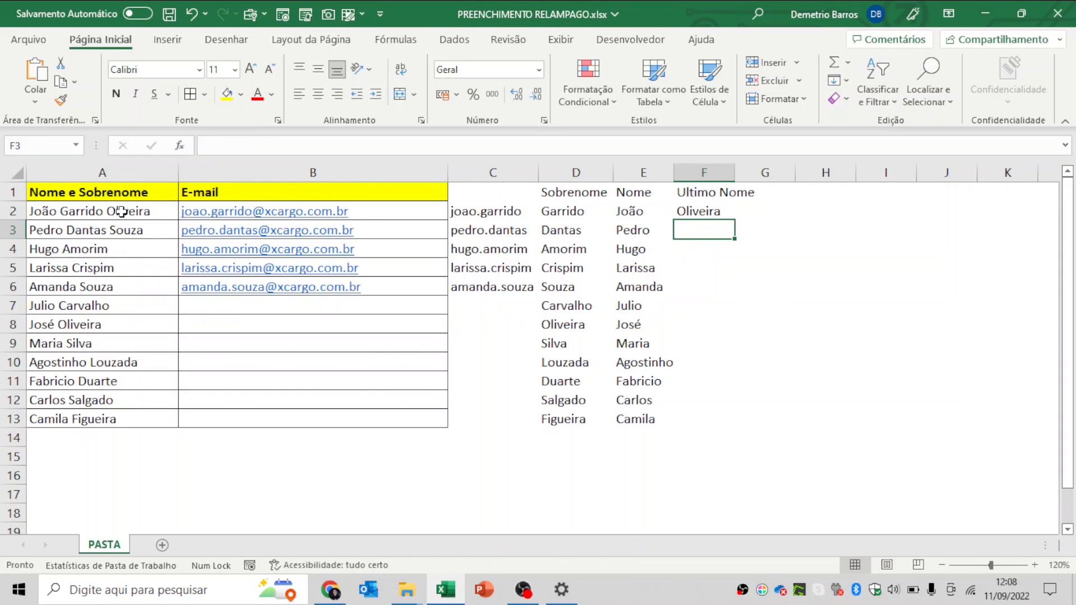
key("ctrl+e")
- Compare the filled last names in column F against the full names in column A
left_click(149, 227)
left_click(716, 235)
left_click(729, 251)
left_click(139, 255)
left_click(695, 251)
left_click(700, 268)
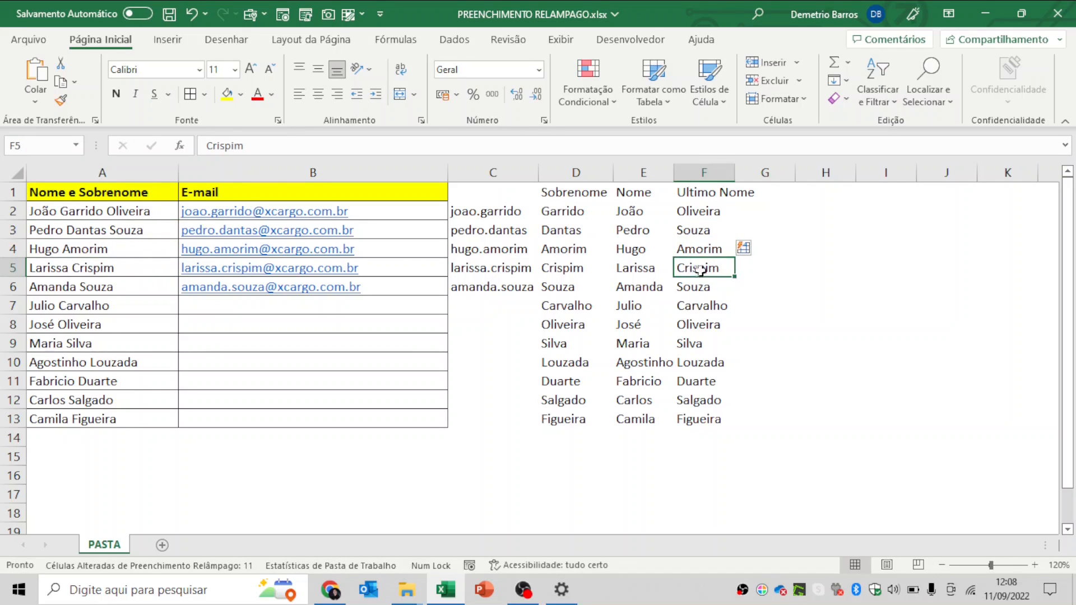
left_click(154, 266)
left_click(723, 286)
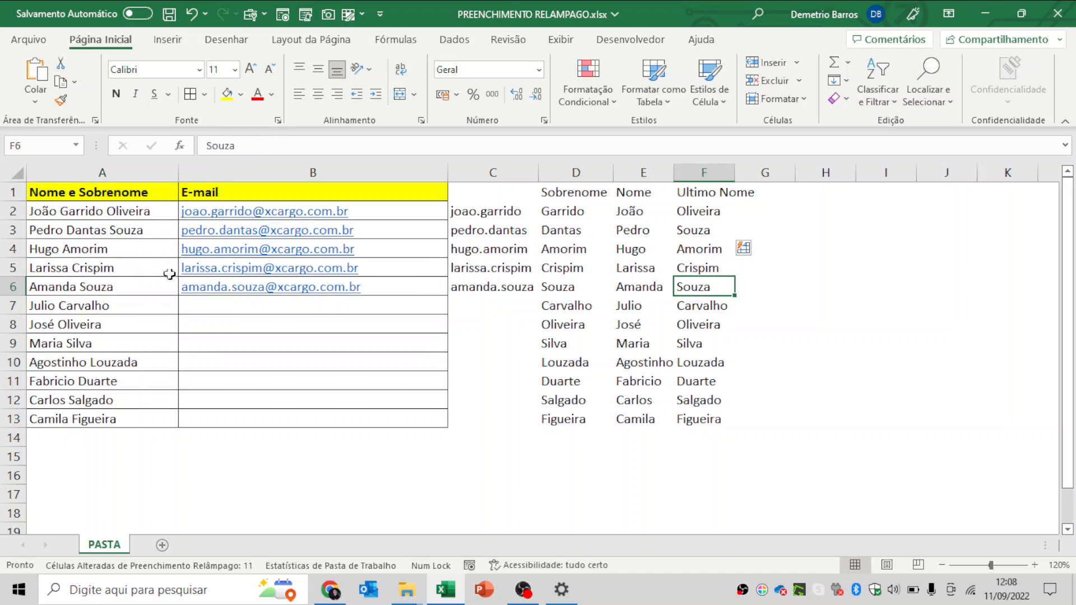
left_click(134, 233)
left_click(141, 213)
left_click(140, 234)
left_click(140, 248)
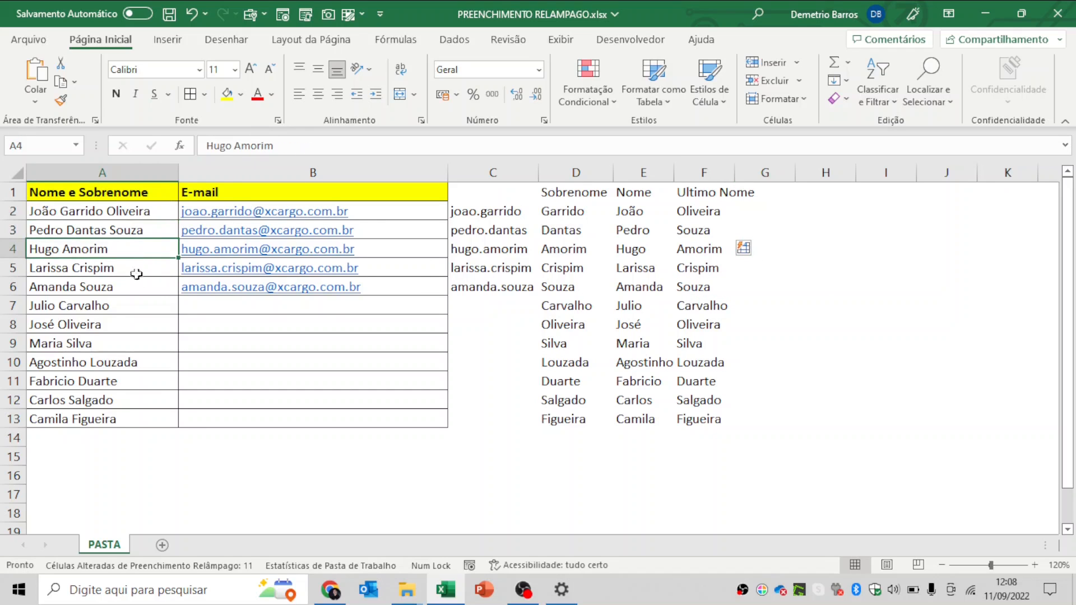
left_click_drag(137, 250, 135, 425)
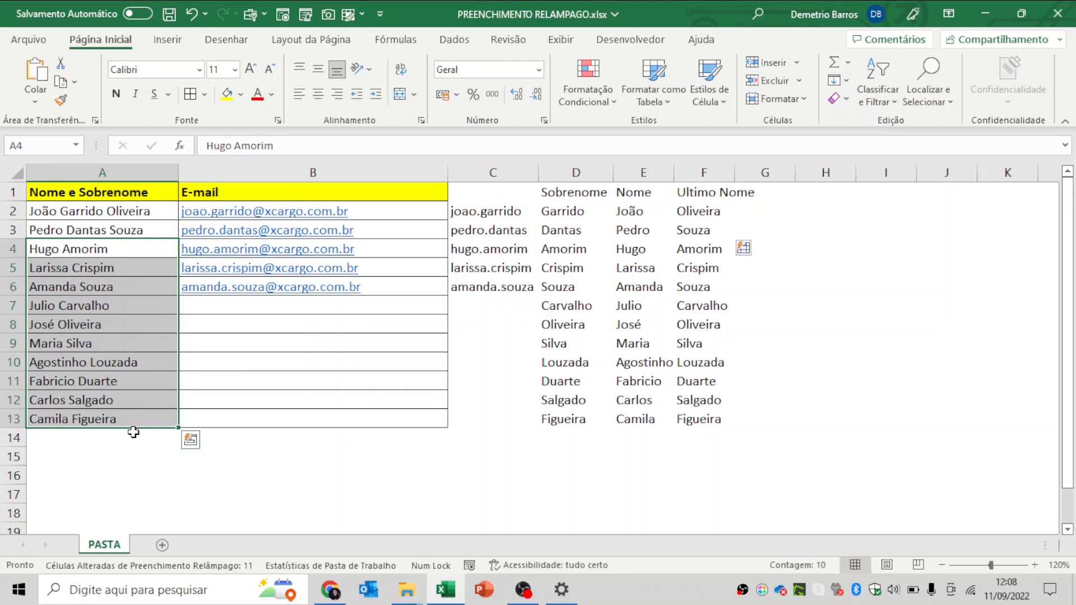
- Review the username and surname entries in columns B to D
left_click(415, 226)
left_click(432, 248)
left_click(493, 250)
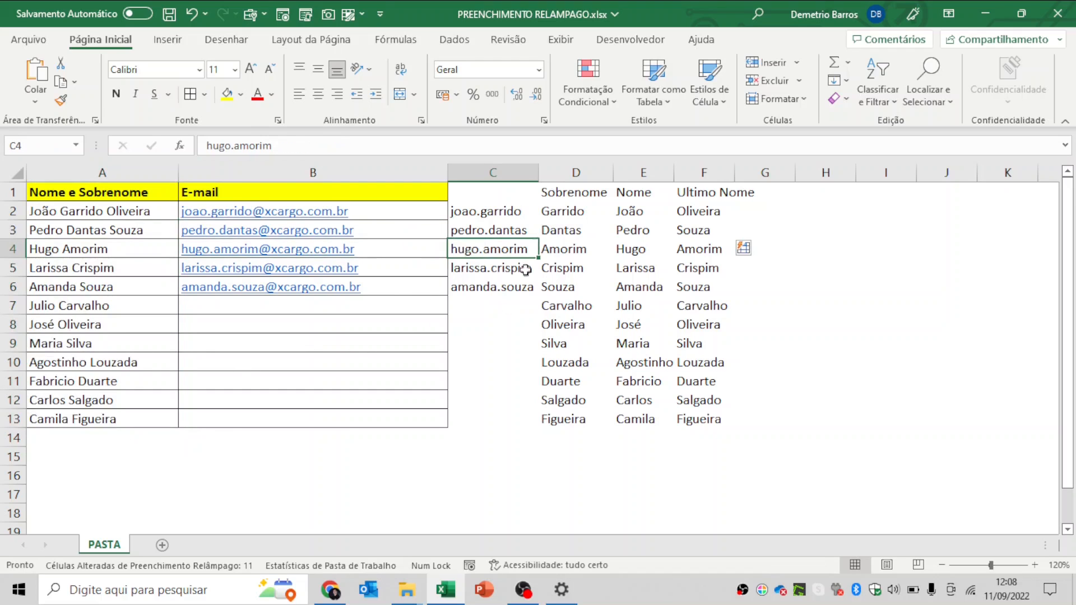
left_click(556, 210)
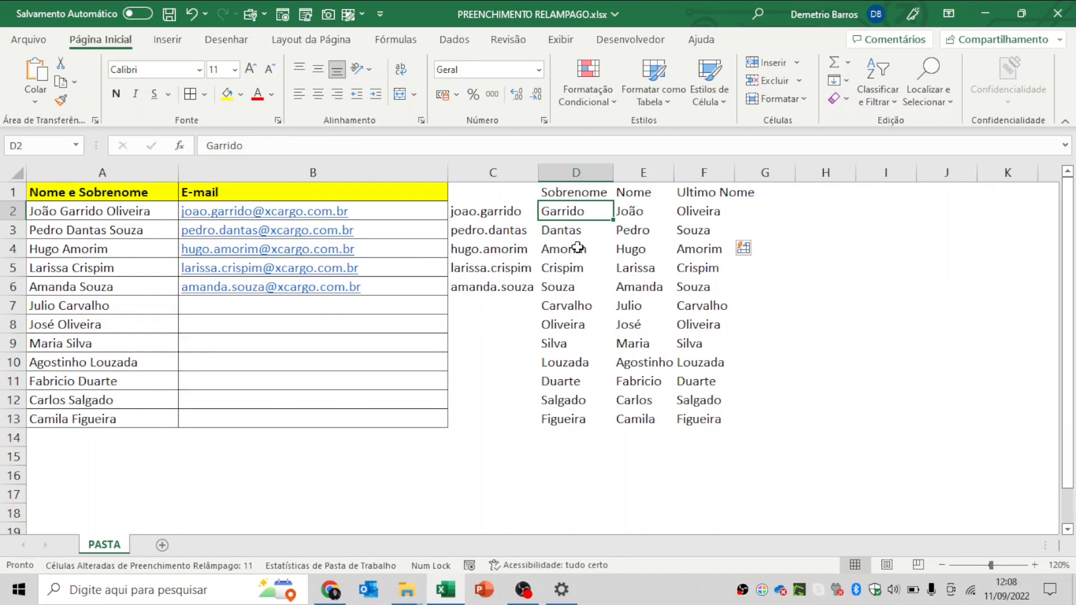
- AutoFit columns D through F to their contents and spot-check the names
left_click_drag(576, 173, 739, 168)
double_click(735, 172)
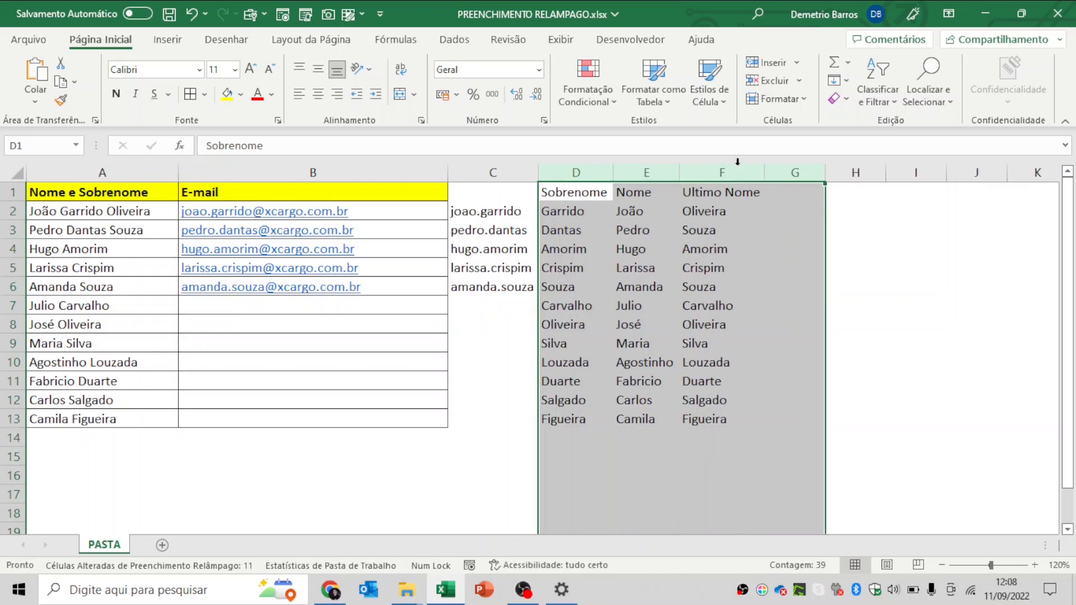
left_click(710, 248)
left_click(639, 269)
left_click(695, 325)
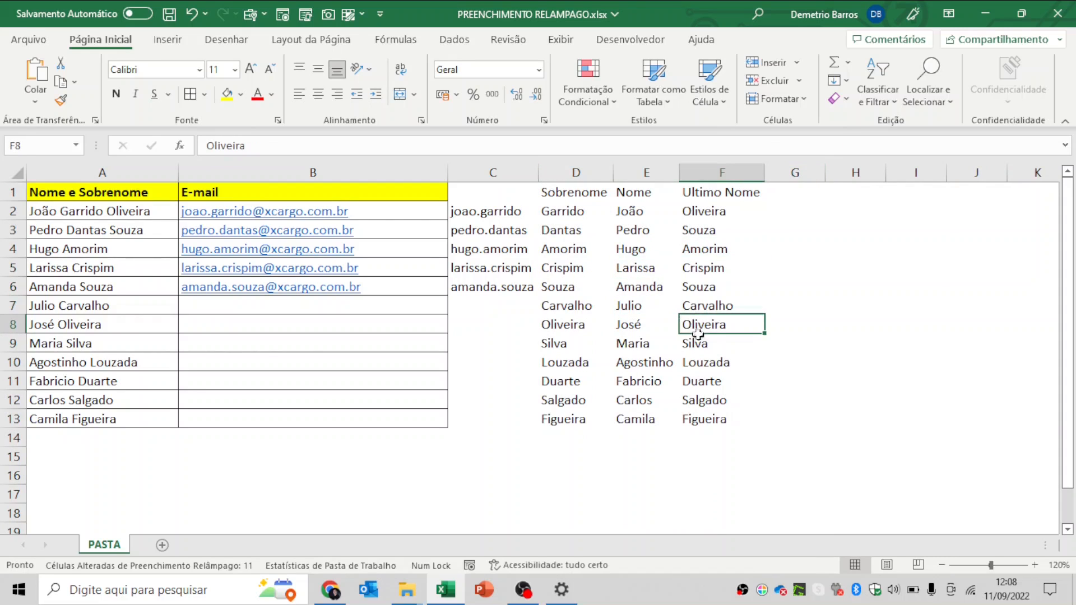
left_click(707, 224)
- On a new sheet, enter 1, 2 and 3 in cells B3 to B5
left_click(711, 212)
left_click(852, 216)
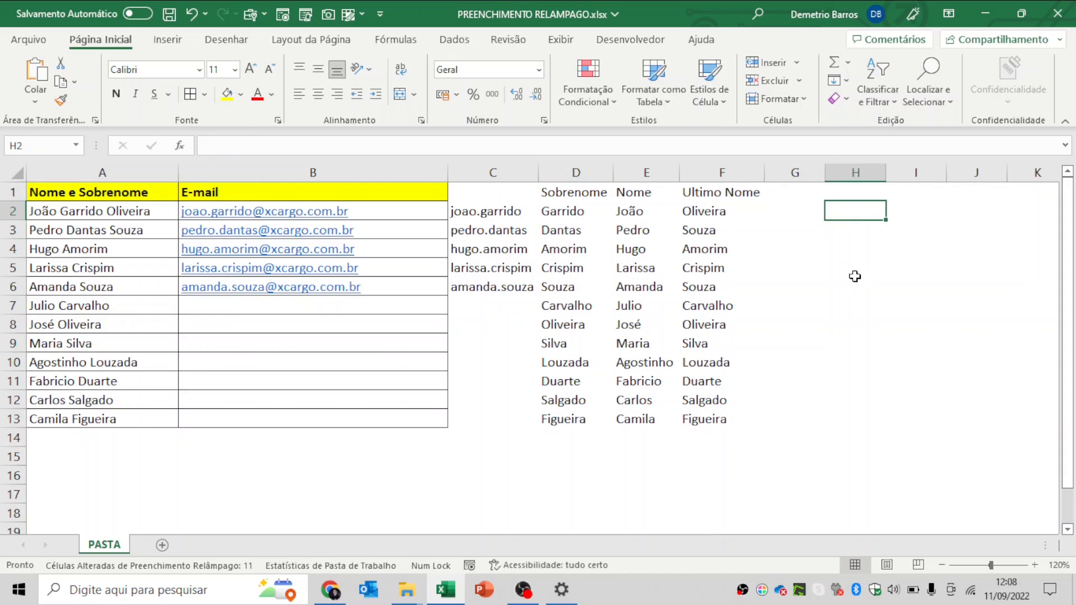
left_click(162, 545)
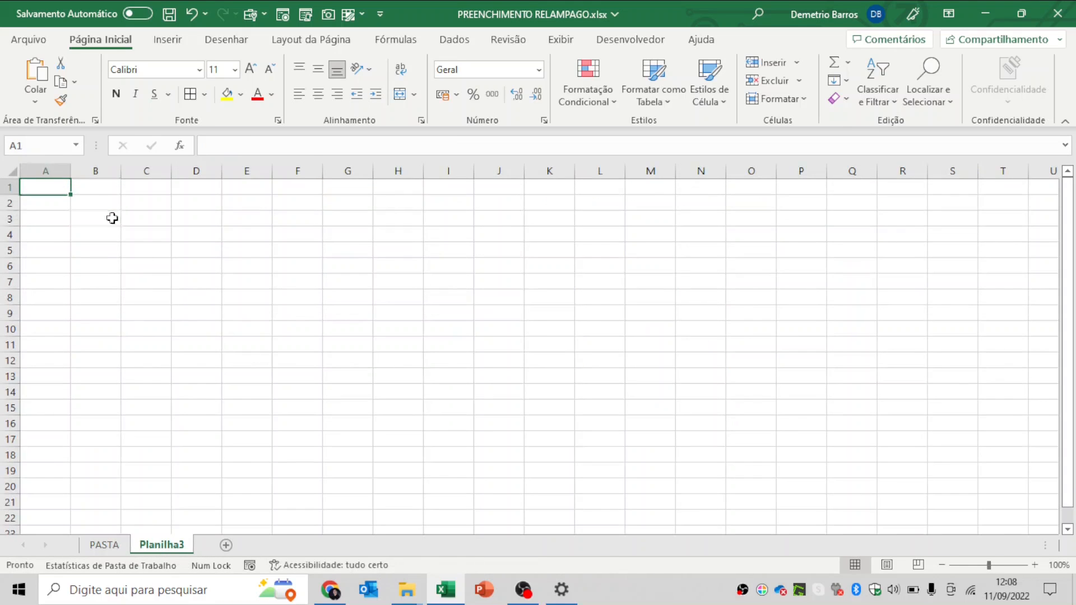
left_click(112, 218)
type("1")
key("Return")
type("2")
key("Return")
type("3")
key("Return")
- Try Flash Fill on the numbers, dismiss the warning, then fill the series to 17 in B19
key("shift+Down")
key("shift+Down")
key("shift+Down")
key("shift+Down")
key("shift+Down")
key("shift+Down")
key("shift+Down")
key("shift+Down")
key("shift+Down")
key("shift+Down")
key("shift+Down")
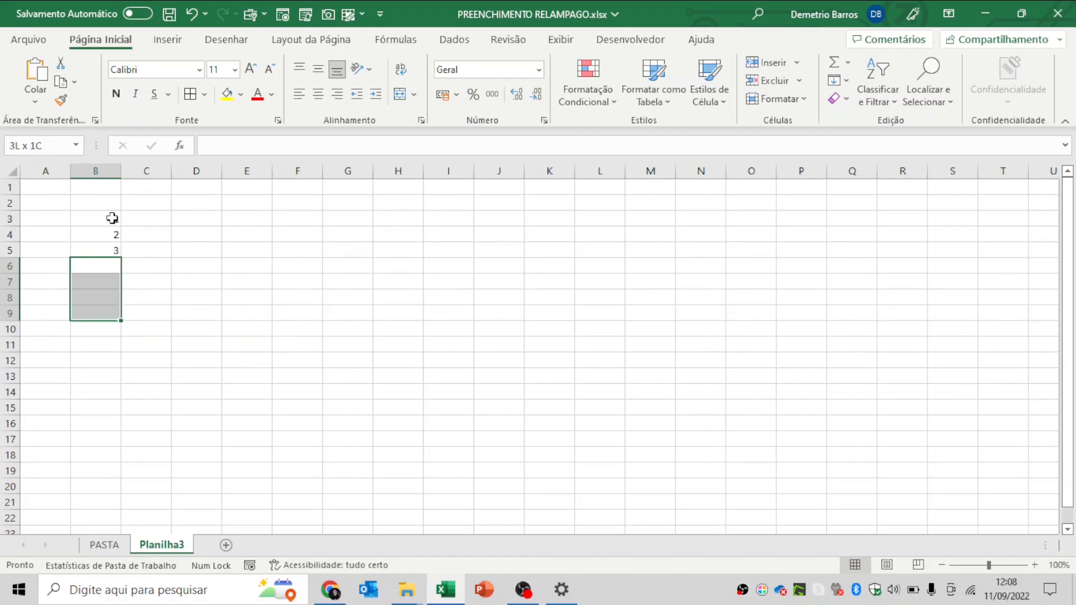
key("ctrl+e")
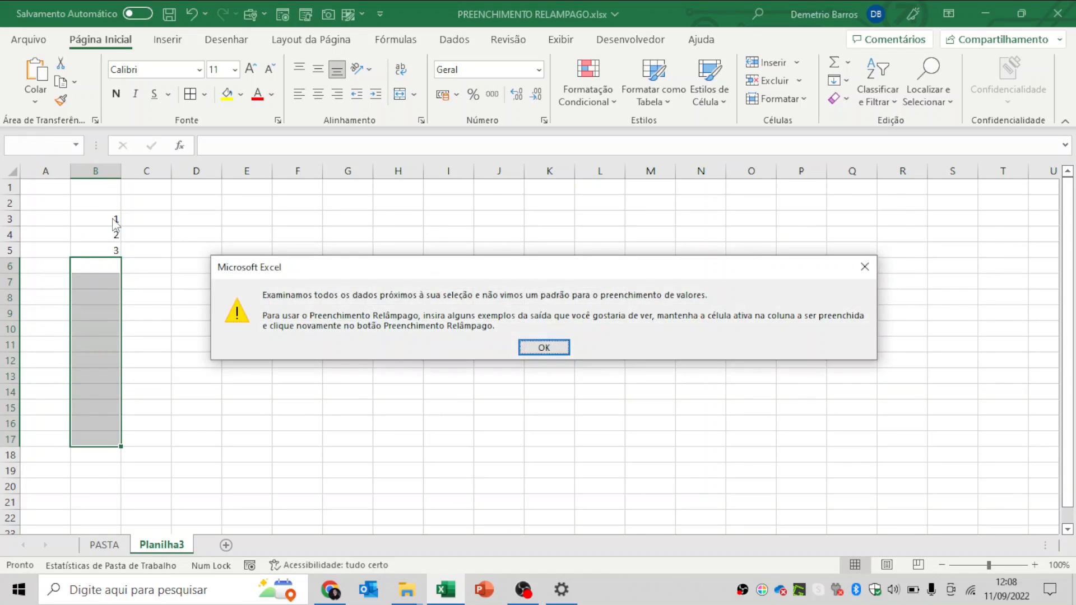
left_click(570, 346)
left_click(107, 250)
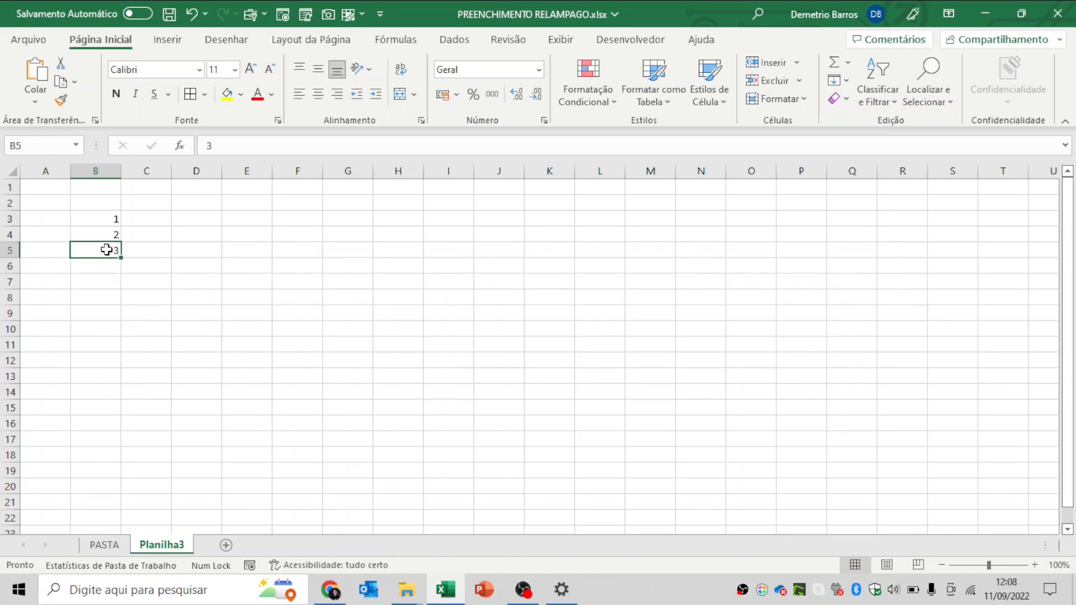
left_click_drag(115, 221, 113, 483)
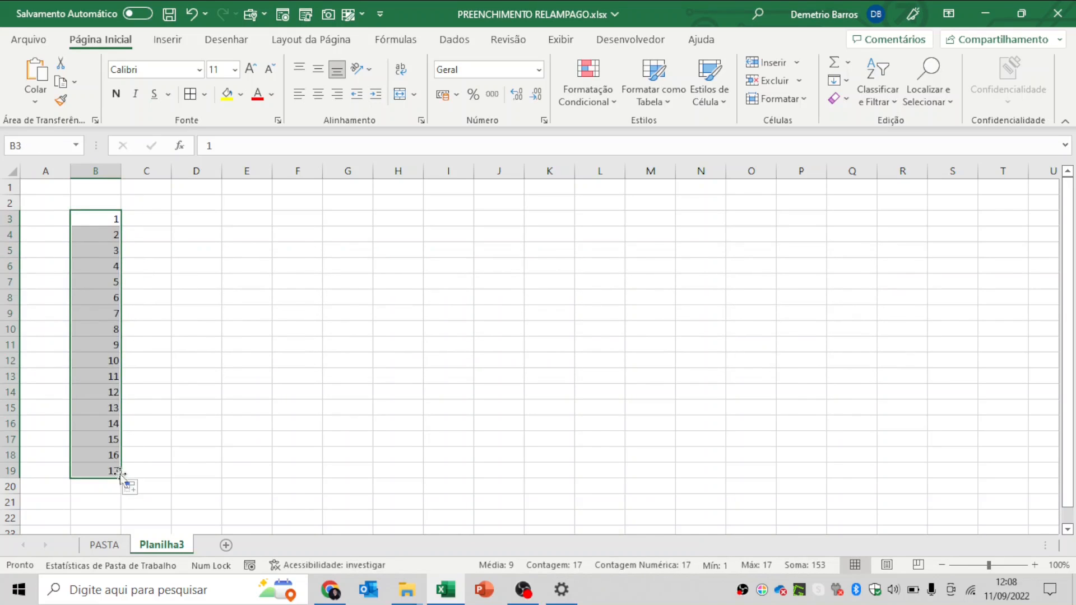
- Enter Um and Dois in C3:C4, try Flash Fill, and dismiss the no-pattern warning
left_click(157, 223)
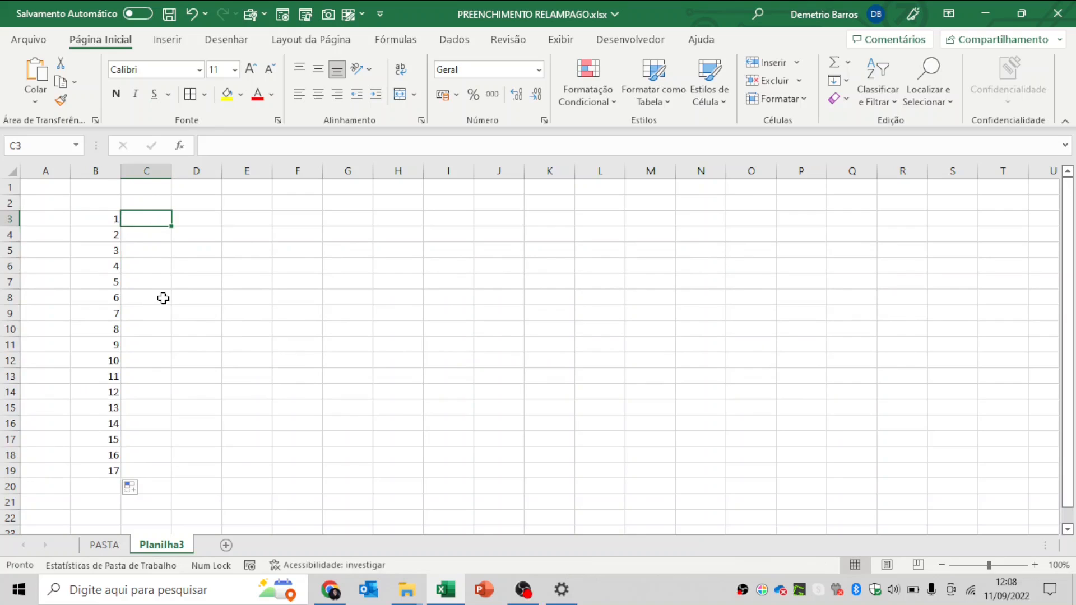
type("Um")
key("Return")
type("SD")
key("BackSpace")
key("BackSpace")
type("Dois")
key("Return")
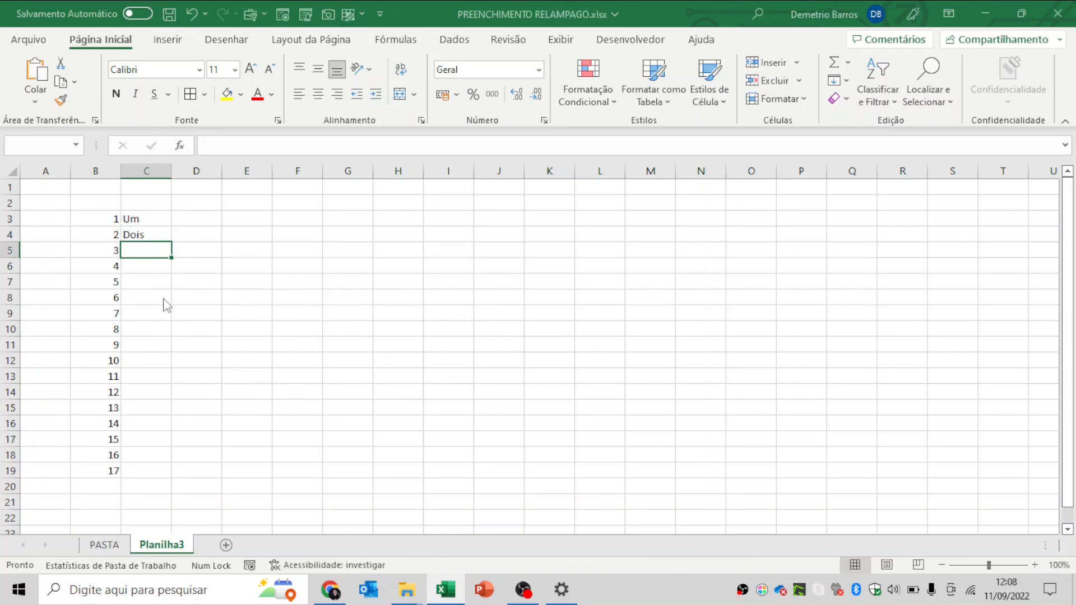
key("ctrl+e")
key("Return")
- Review the number words in column C against the numbers in column B
left_click_drag(163, 250, 157, 474)
left_click(97, 261)
left_click(97, 247)
left_click(143, 236)
left_click(166, 251)
left_click(166, 222)
- Enter the months janeiro, fevereiro and março in D3 to D5
key("Up")
key("Right")
key("Down")
type("janeiro")
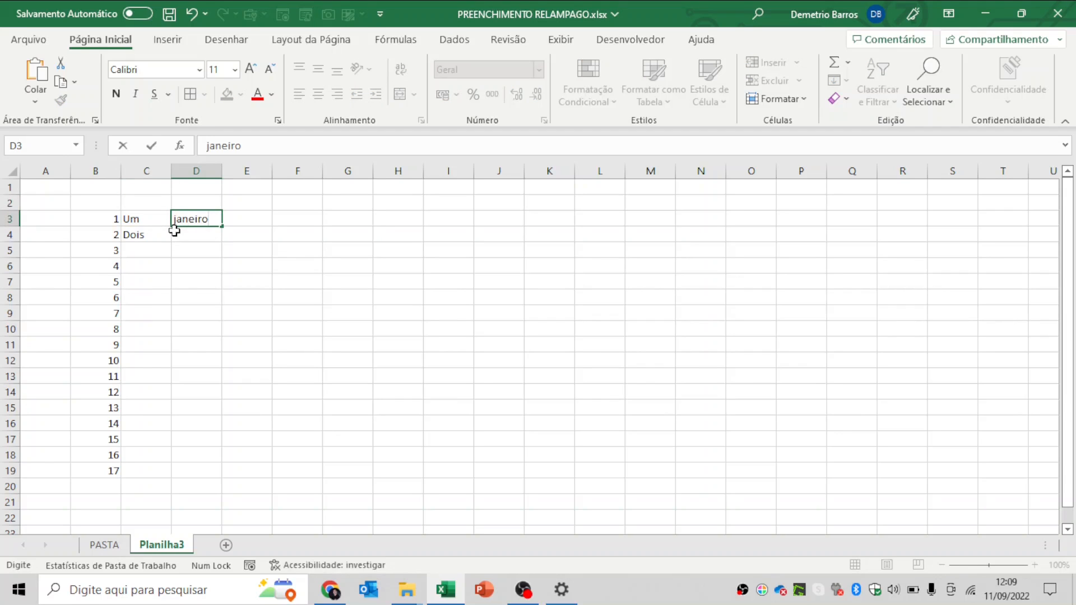
key("Return")
type("fevereiri")
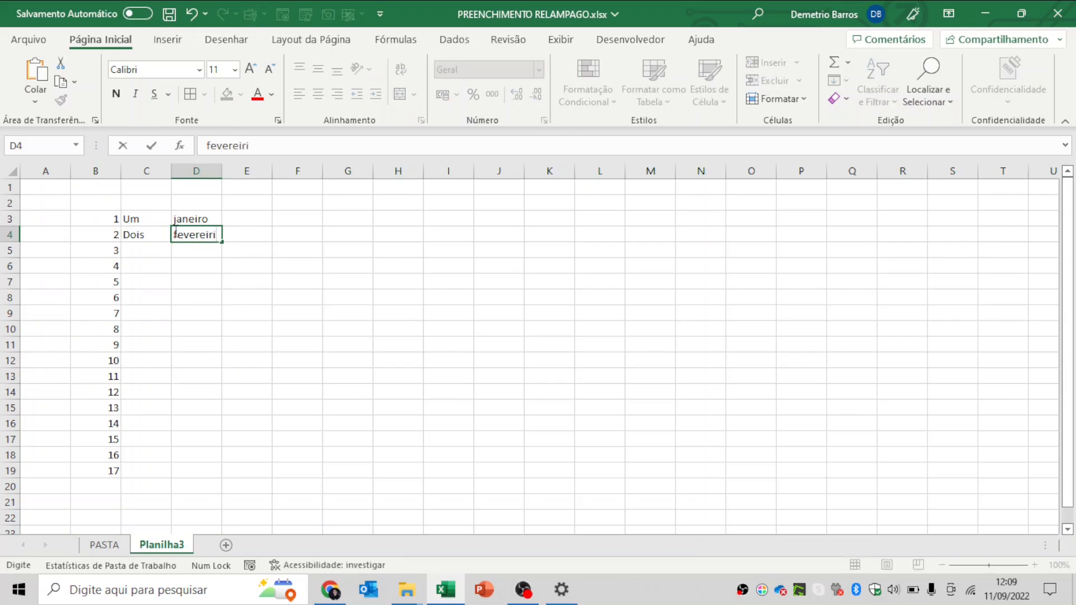
key("BackSpace")
key("Return")
type("maro")
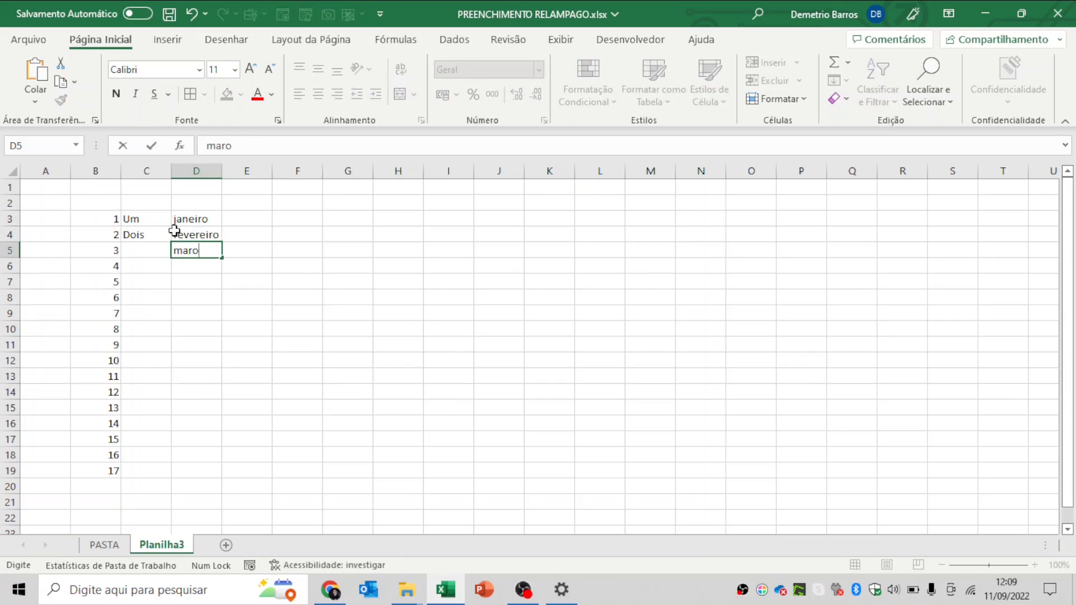
type("o")
key("Return")
- Try Flash Fill on the months, dismiss the warning, and return to the PASTA sheet
key("ctrl+e")
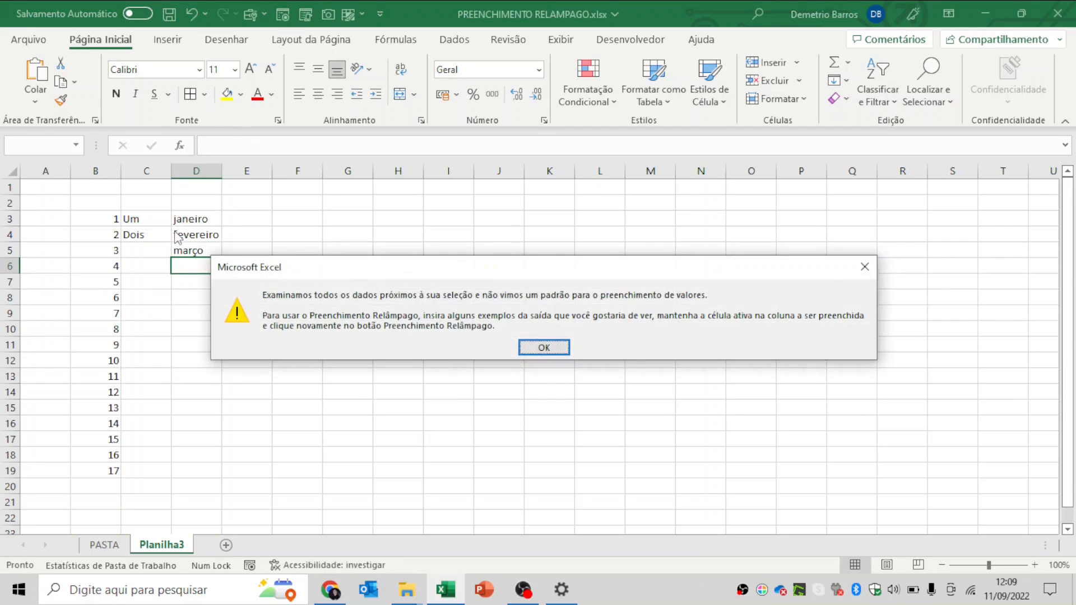
left_click(544, 348)
left_click_drag(193, 219, 199, 268)
left_click(104, 545)
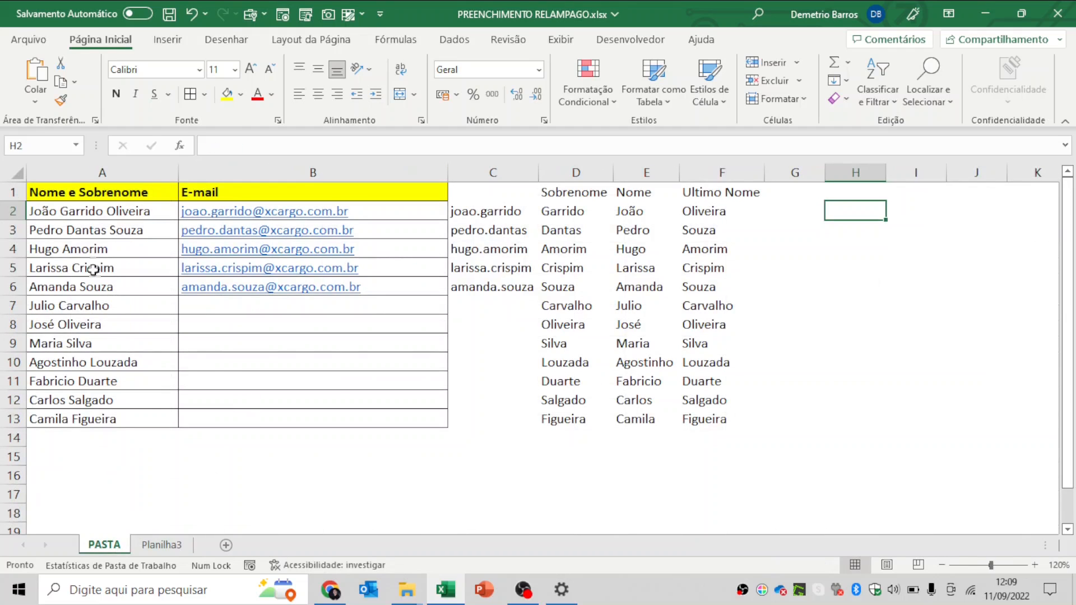
left_click(97, 210)
left_click(162, 545)
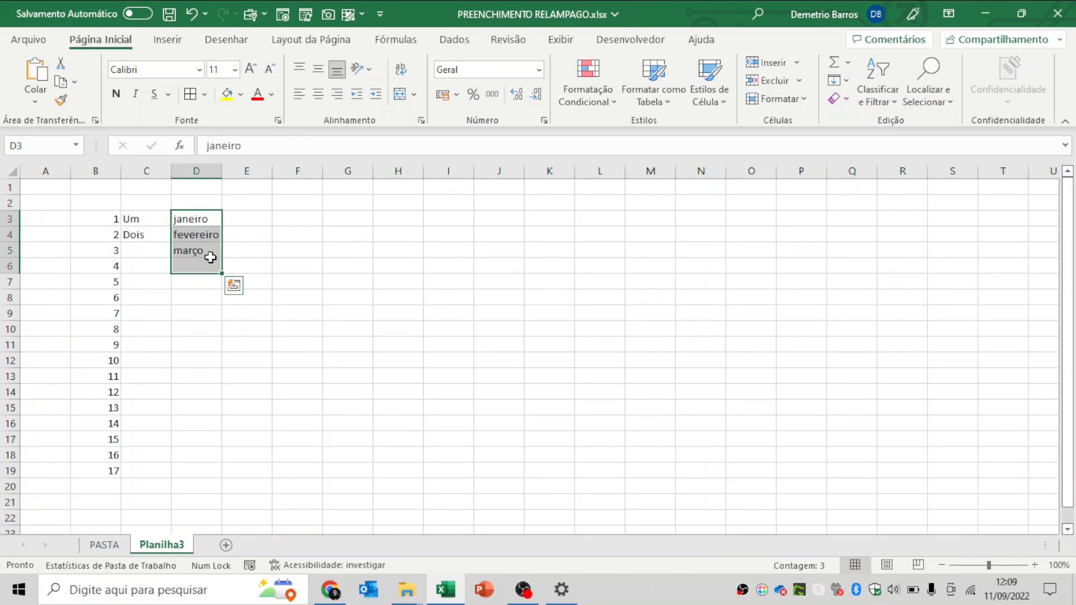
left_click(98, 565)
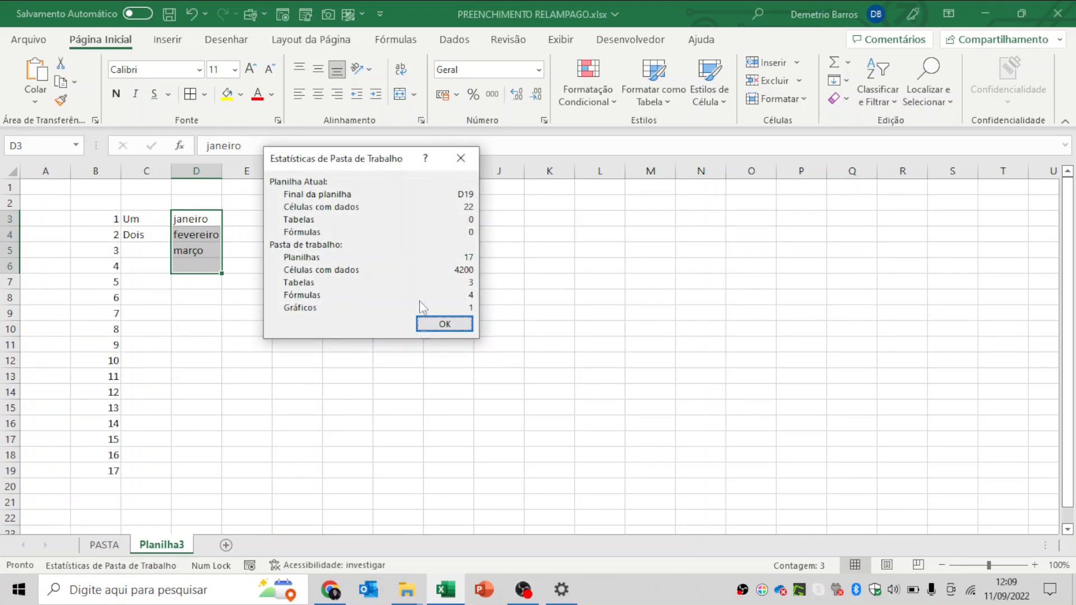
left_click(430, 326)
left_click(102, 545)
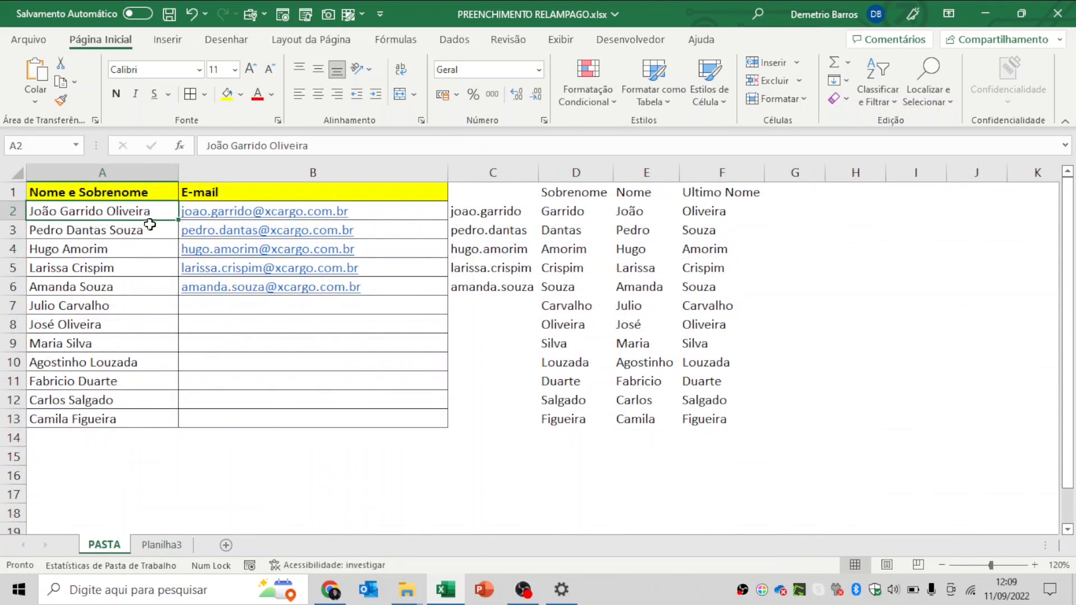
left_click_drag(147, 209, 127, 403)
left_click_drag(603, 208, 699, 419)
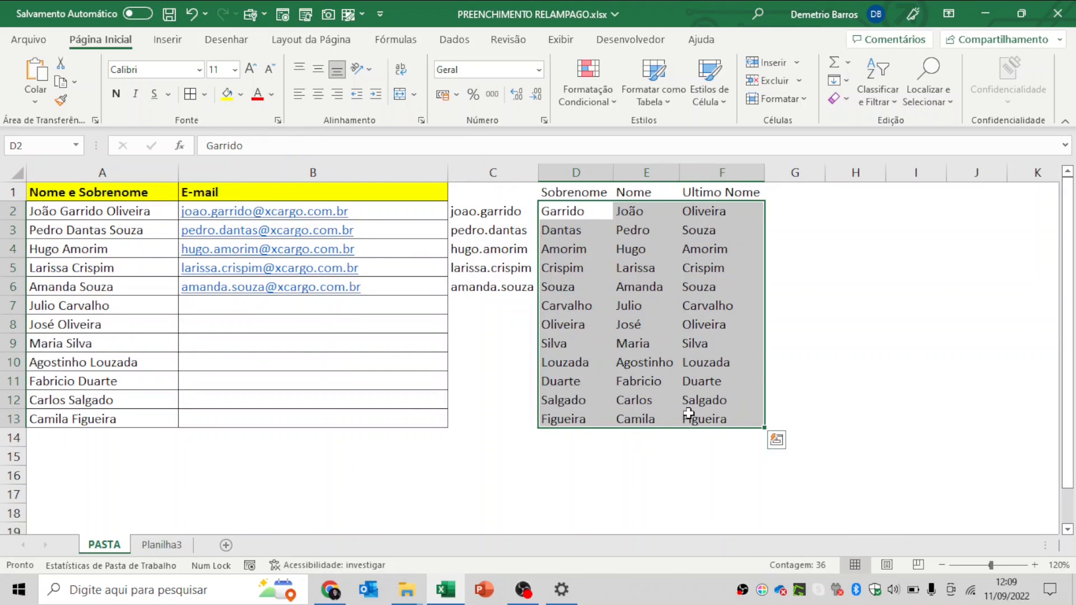
left_click(640, 213)
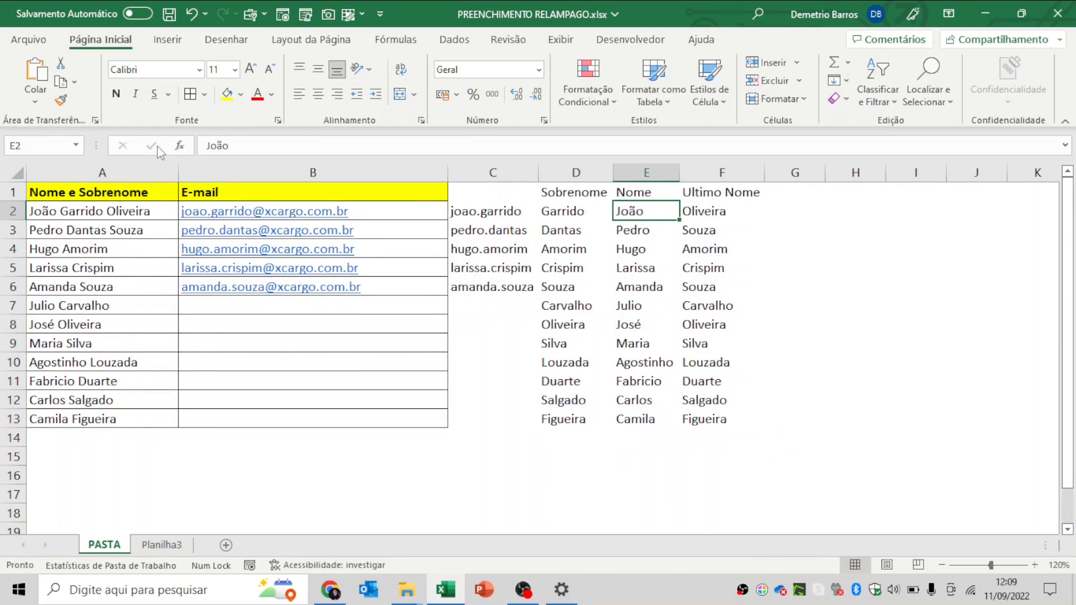
left_click(152, 173)
left_click_drag(563, 213, 757, 419)
left_click_drag(752, 185, 596, 416)
left_click(562, 230)
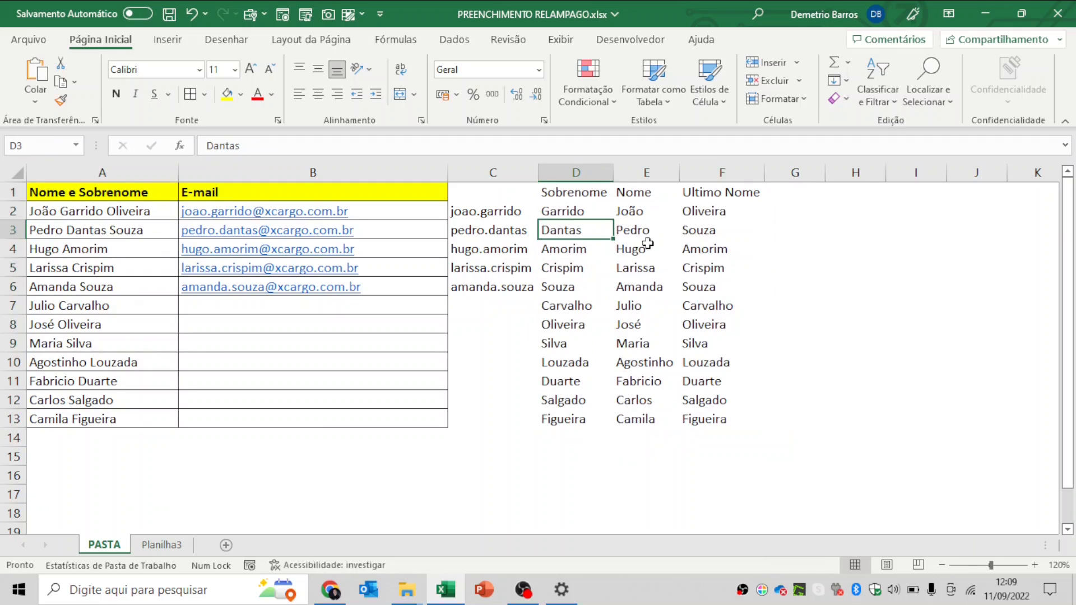
left_click(644, 247)
left_click(718, 265)
left_click_drag(151, 210, 119, 432)
left_click(295, 396)
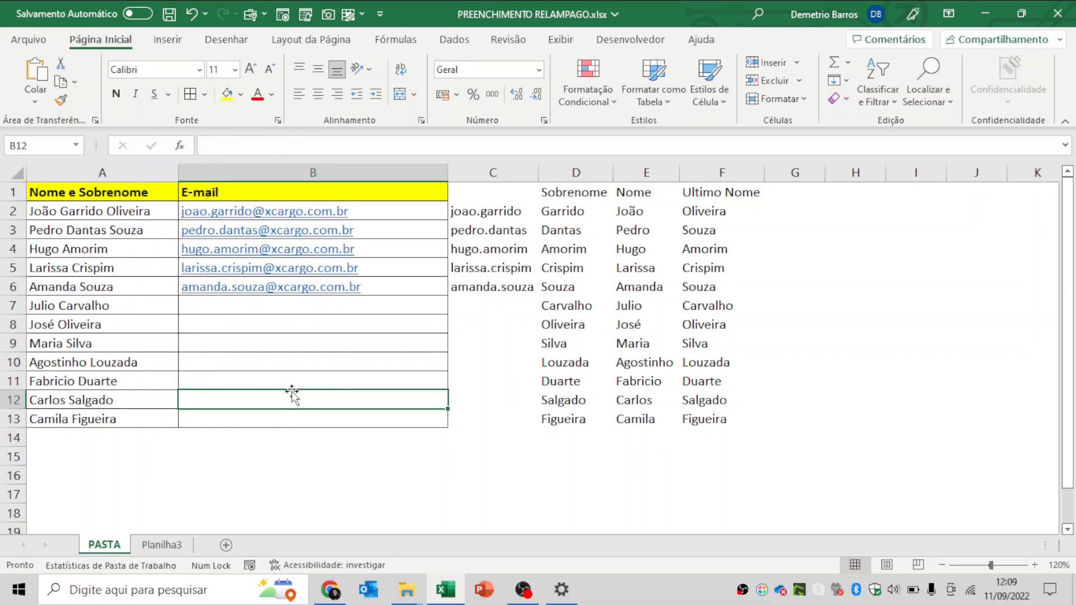
left_click_drag(133, 215, 123, 419)
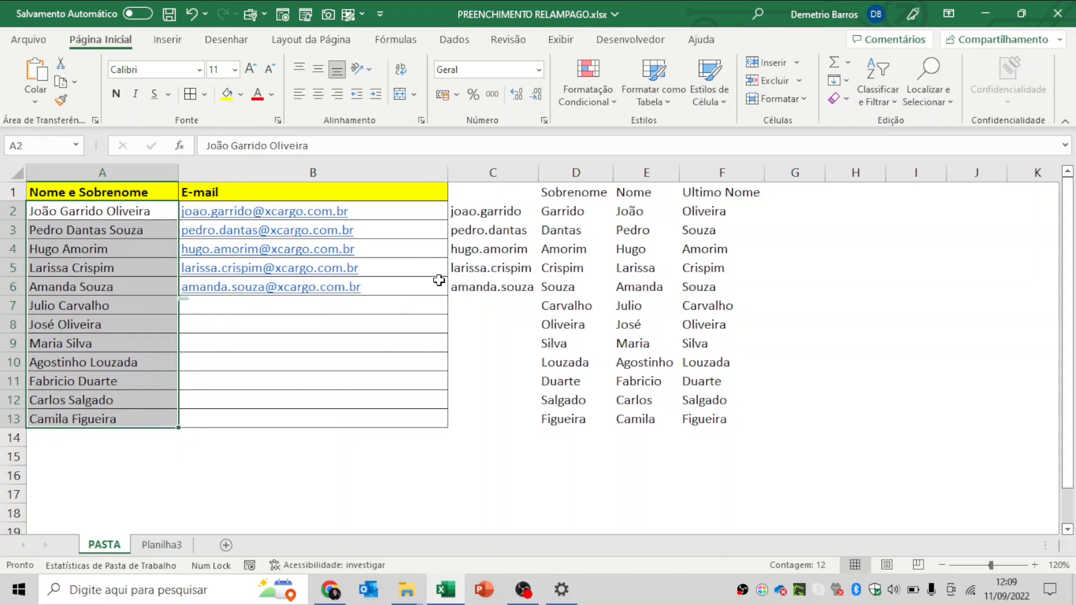
left_click(410, 212)
left_click(388, 291)
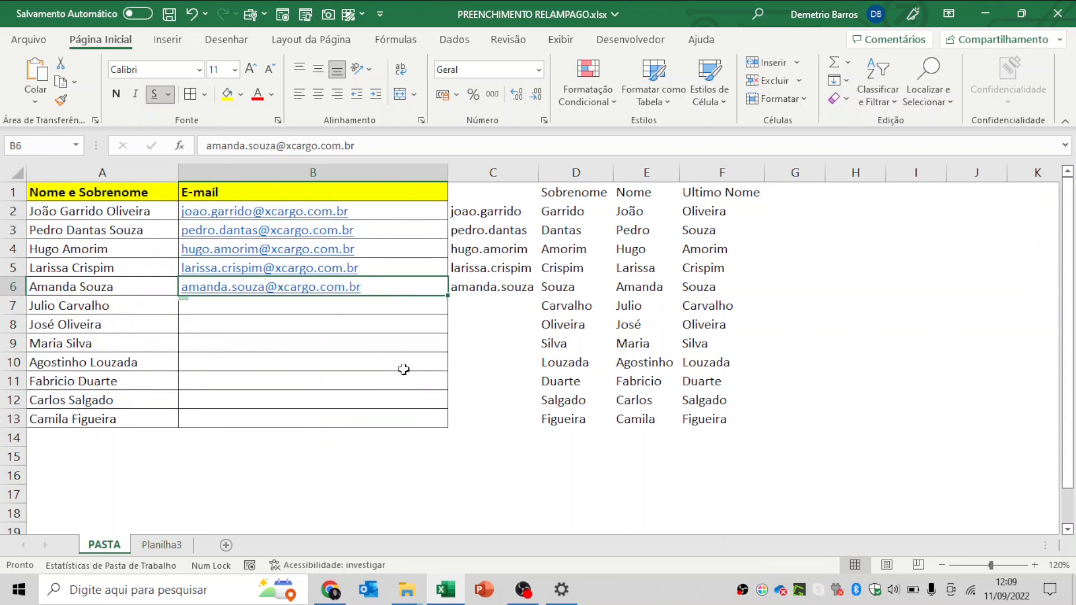
- Enter xcargo as the example domain in G2 and G3
left_click(789, 205)
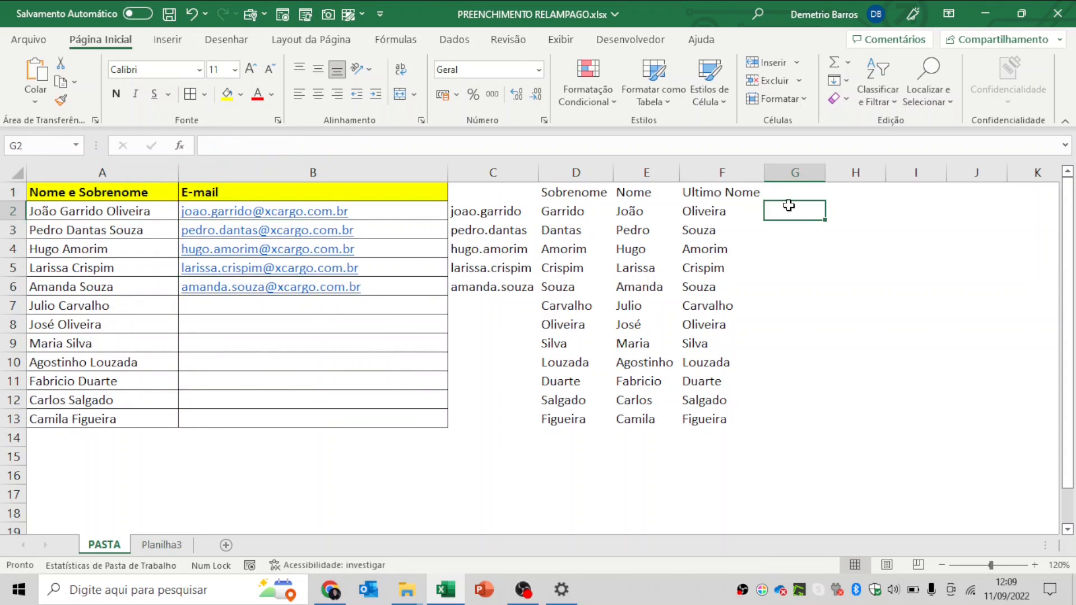
type("xcargo")
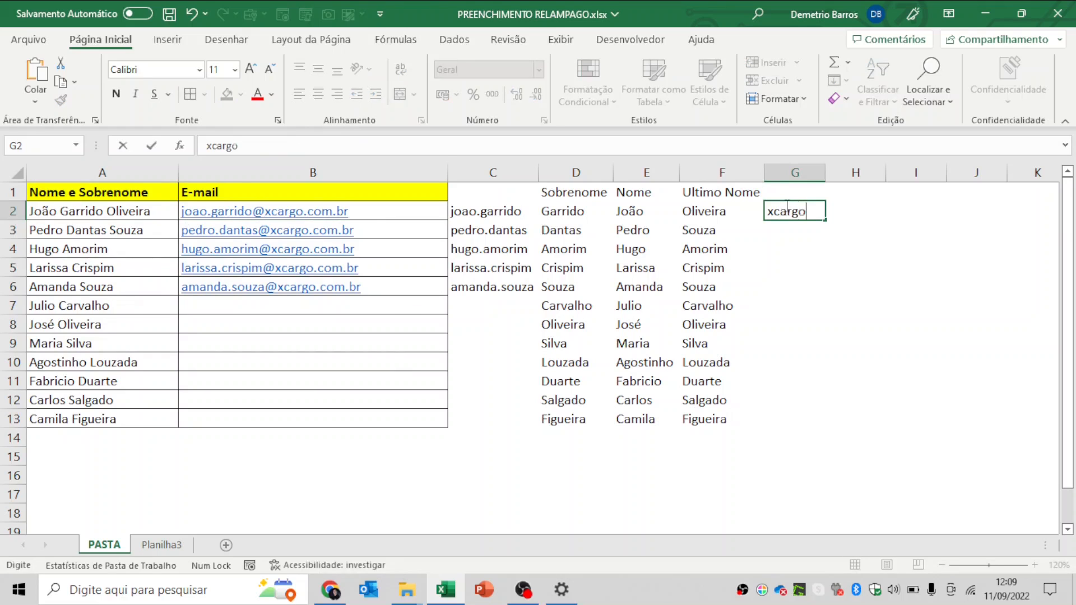
key("Return")
type("xcargo")
key("Return")
- Add a new hotmail e-mail address in cell B7
key("Left")
key("Left")
key("Left")
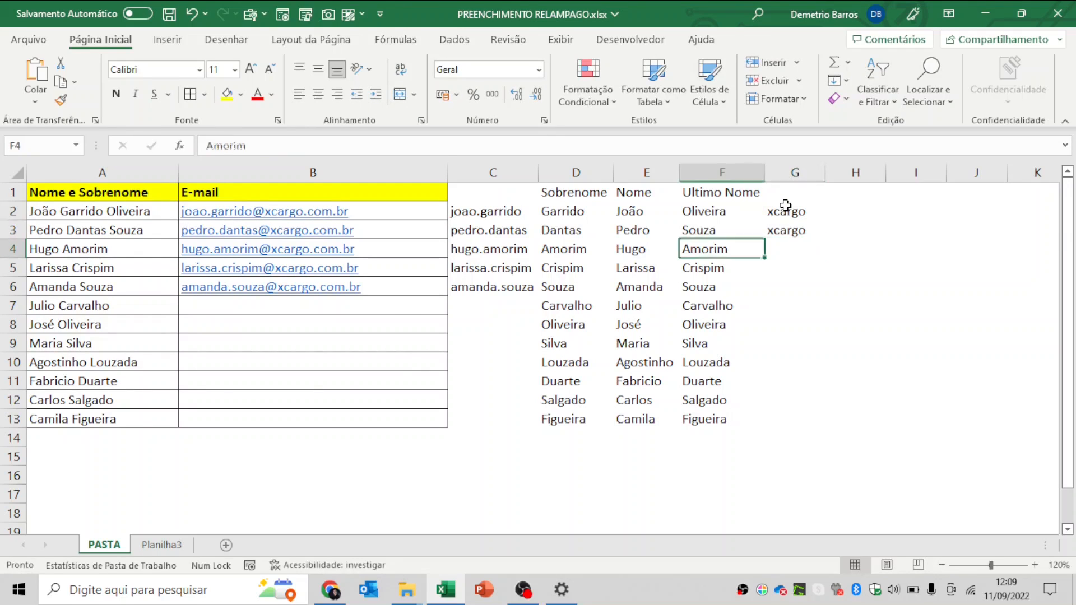
key("Down")
key("Down")
key("Down")
key("Left")
key("Left")
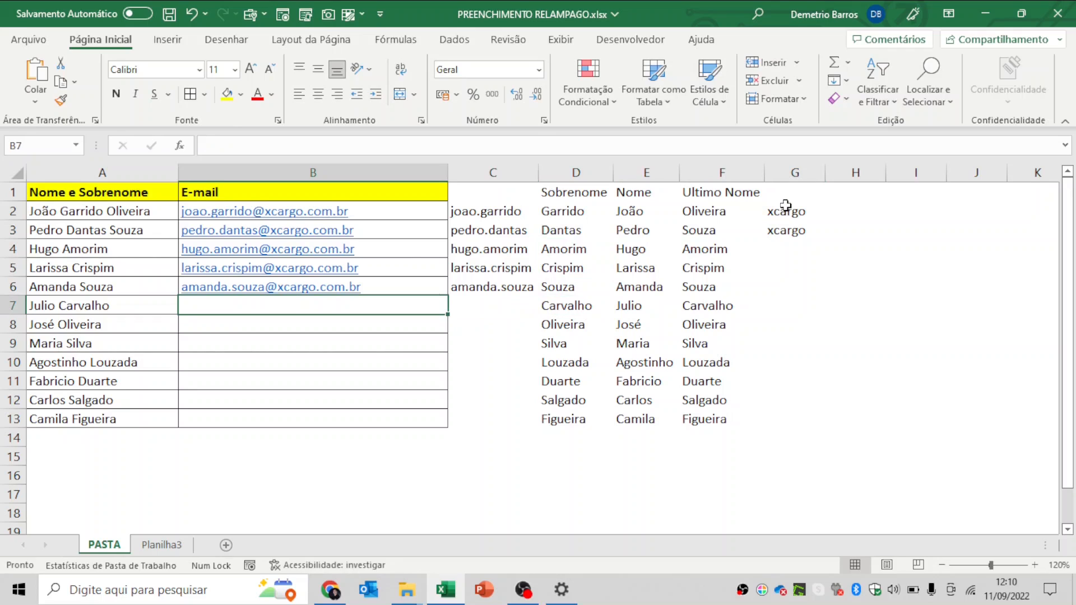
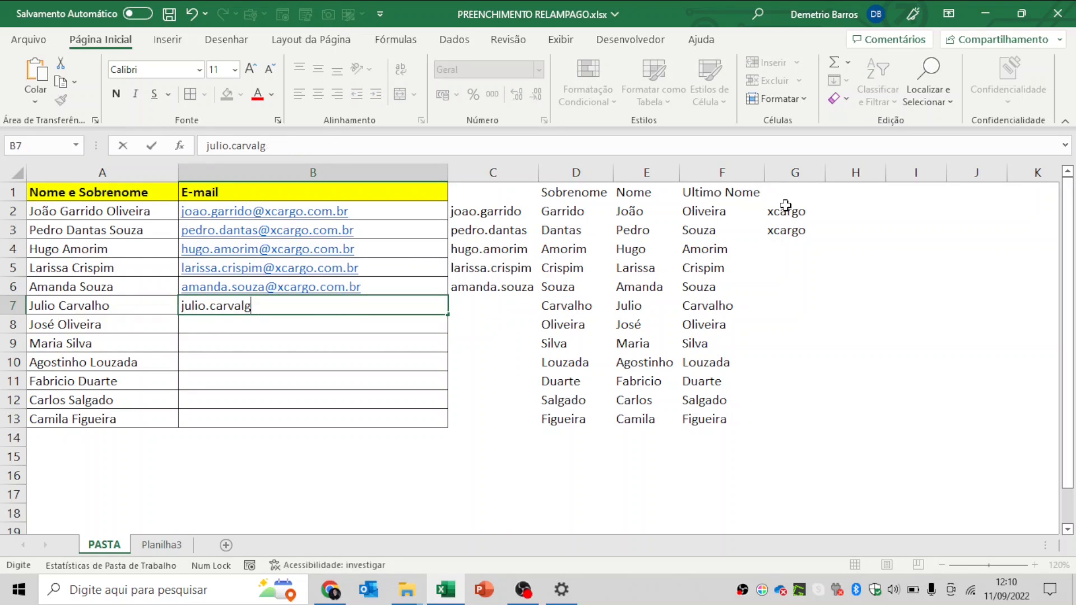
key("Return")
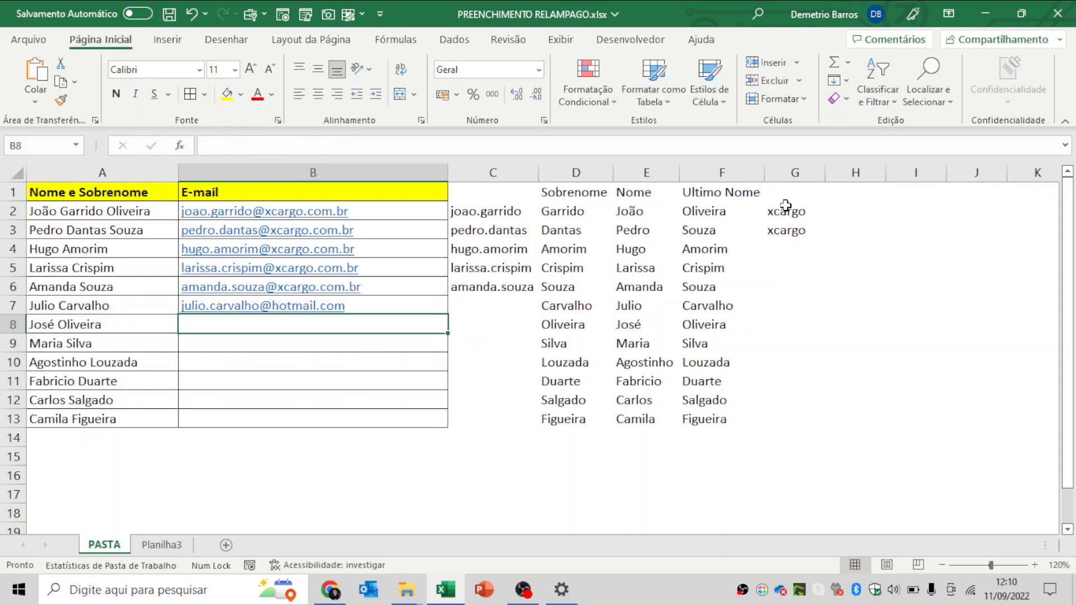
- Flash Fill the remaining domains from G4 and review the results down to row 7
left_click(822, 253)
key("ctrl+e")
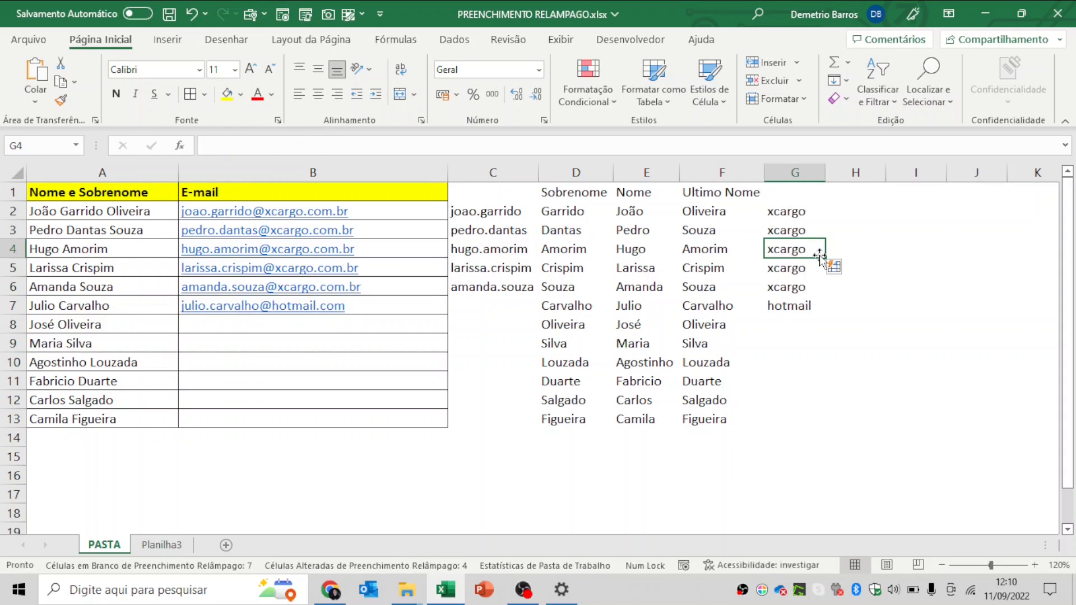
key("Down")
key("Down")
key("Up")
key("Up")
key("Up")
key("Up")
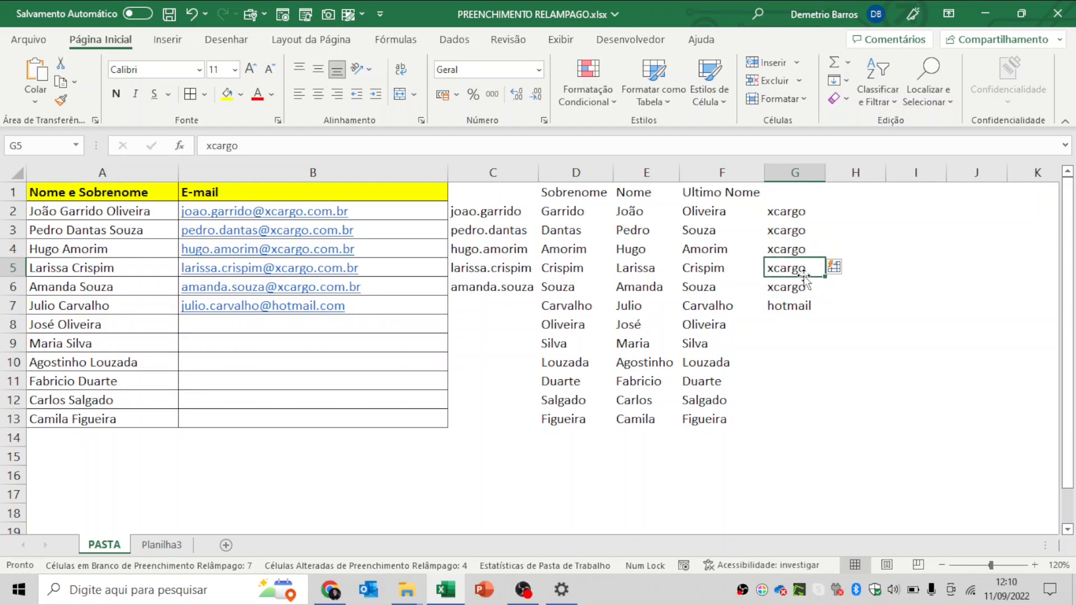
key("Down")
key("Down")
key("Down")
key("Down")
key("Down")
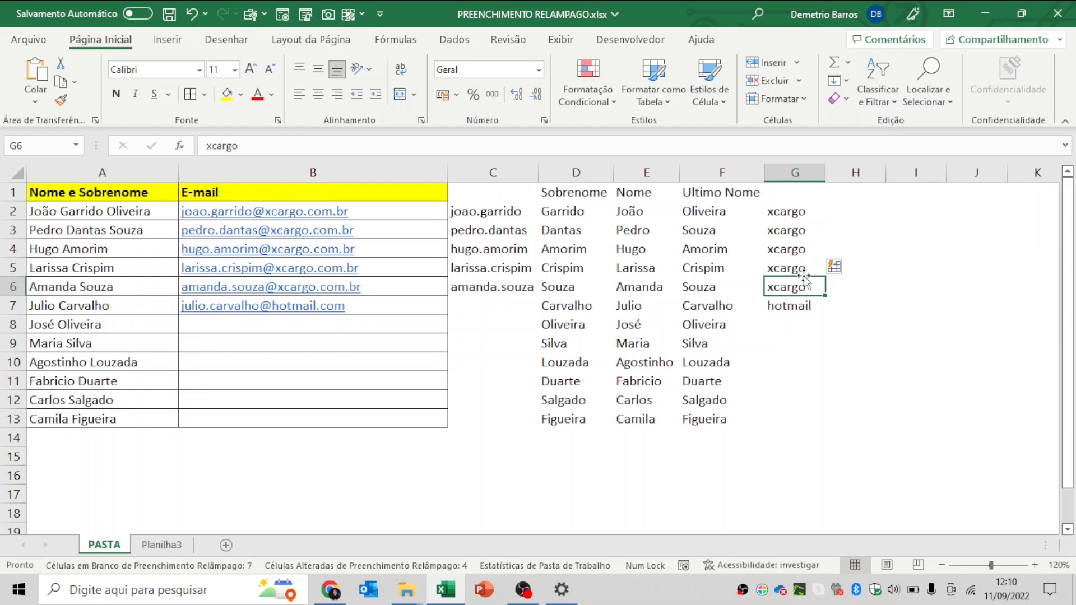
key("Left")
key("Left")
key("Left")
key("Left")
key("Left")
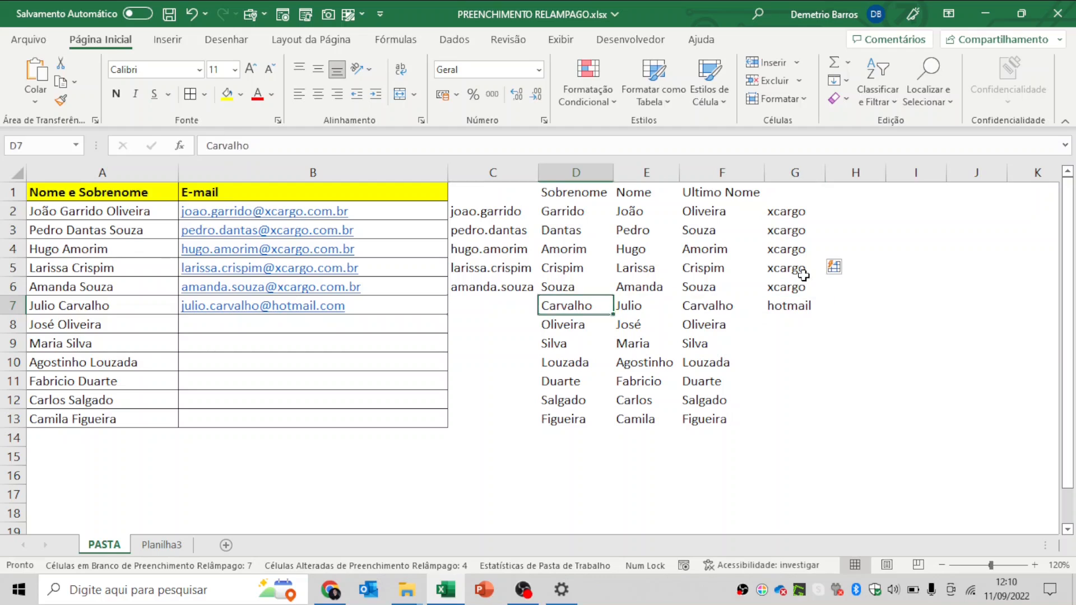
key("Right")
key("Left")
key("Right")
key("Right")
key("Right")
key("Right")
key("Right")
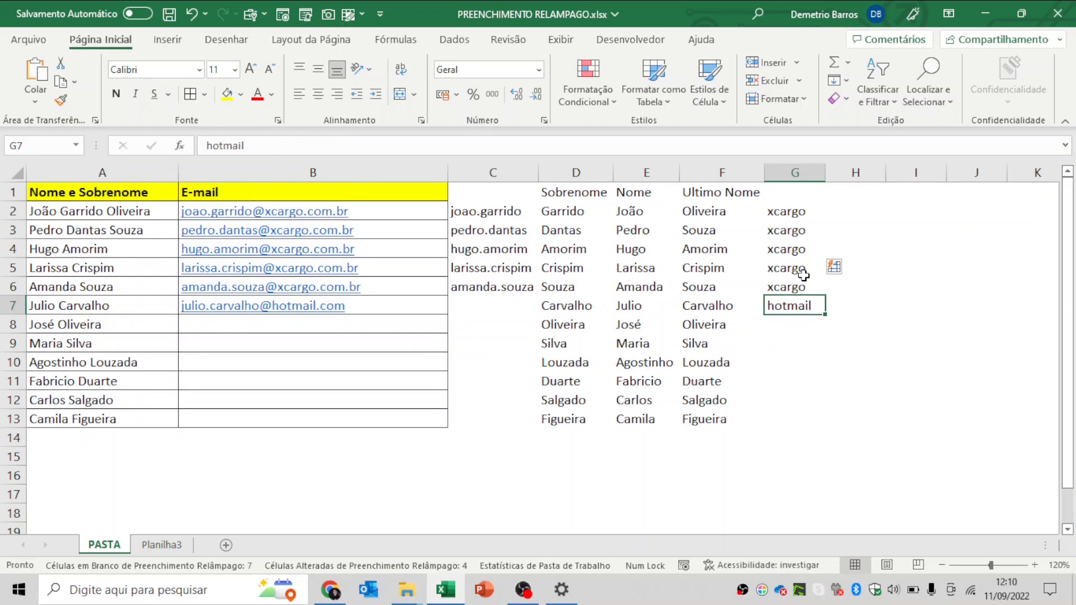
left_click(343, 175)
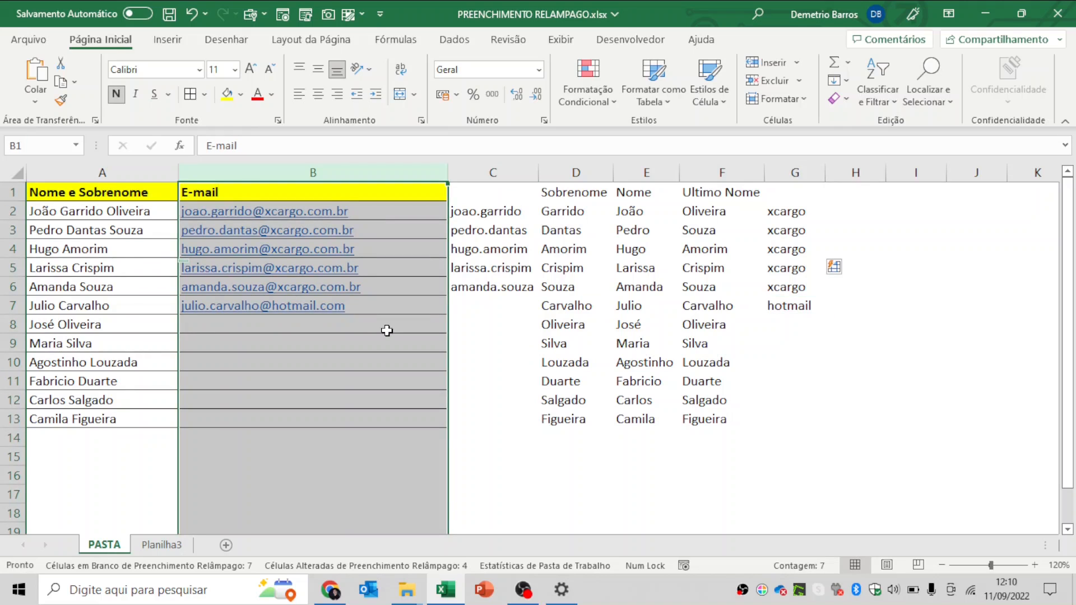
left_click(387, 331)
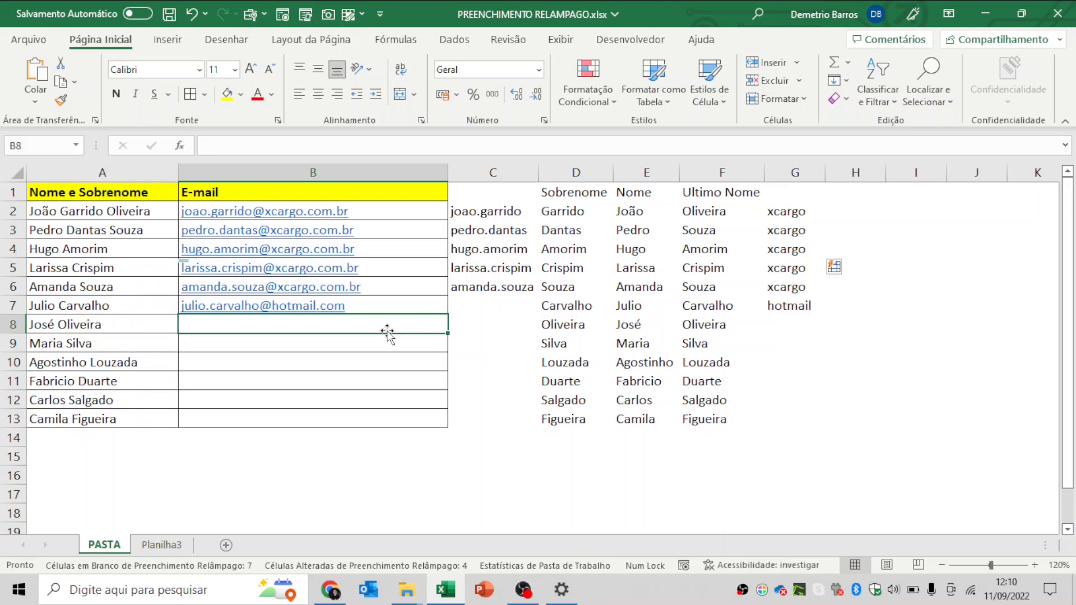
left_click(583, 211)
left_click_drag(594, 212, 570, 401)
key("ctrl+e")
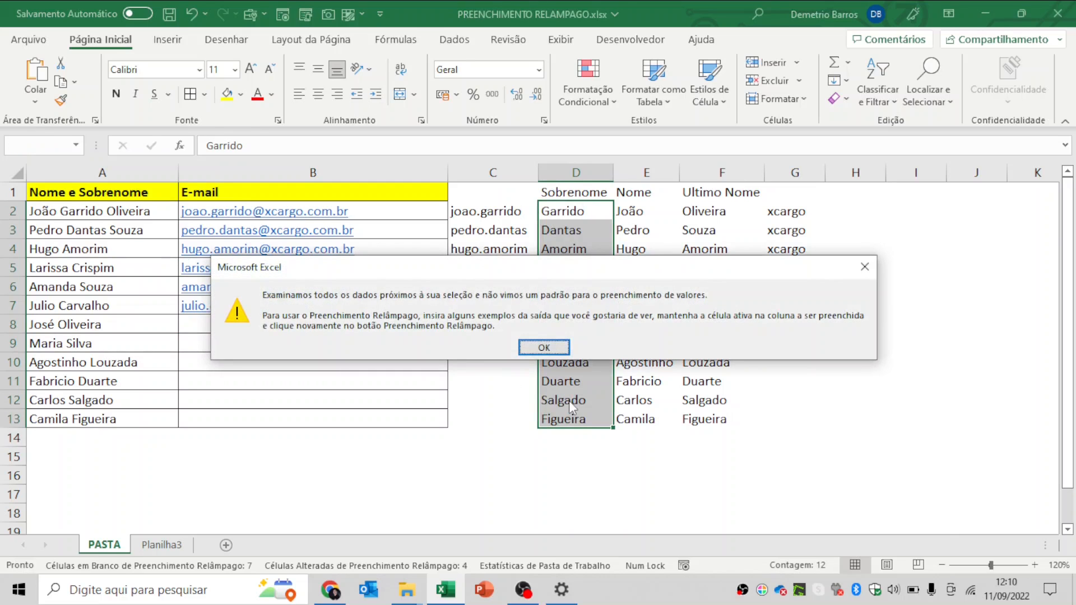
left_click(549, 348)
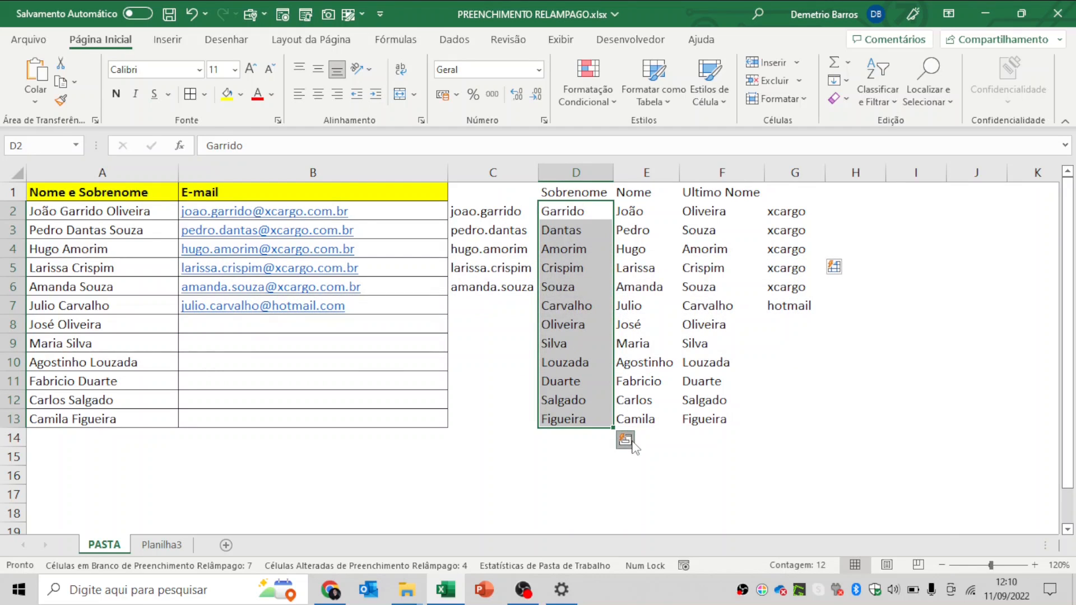
left_click(625, 440)
left_click(632, 224)
left_click_drag(632, 225, 656, 421)
left_click_drag(689, 212, 701, 418)
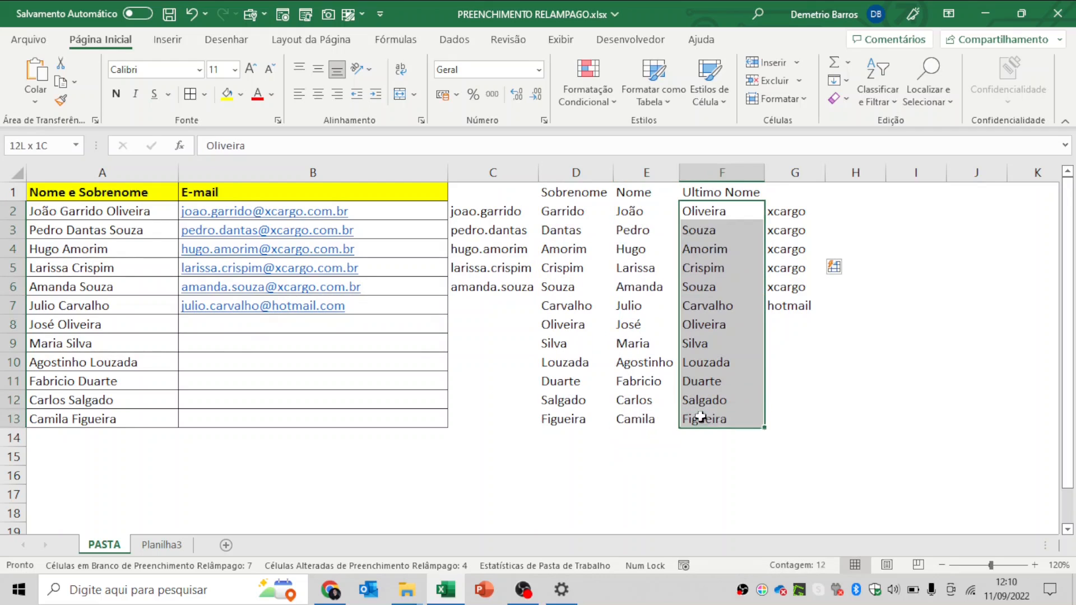
left_click_drag(786, 216, 790, 303)
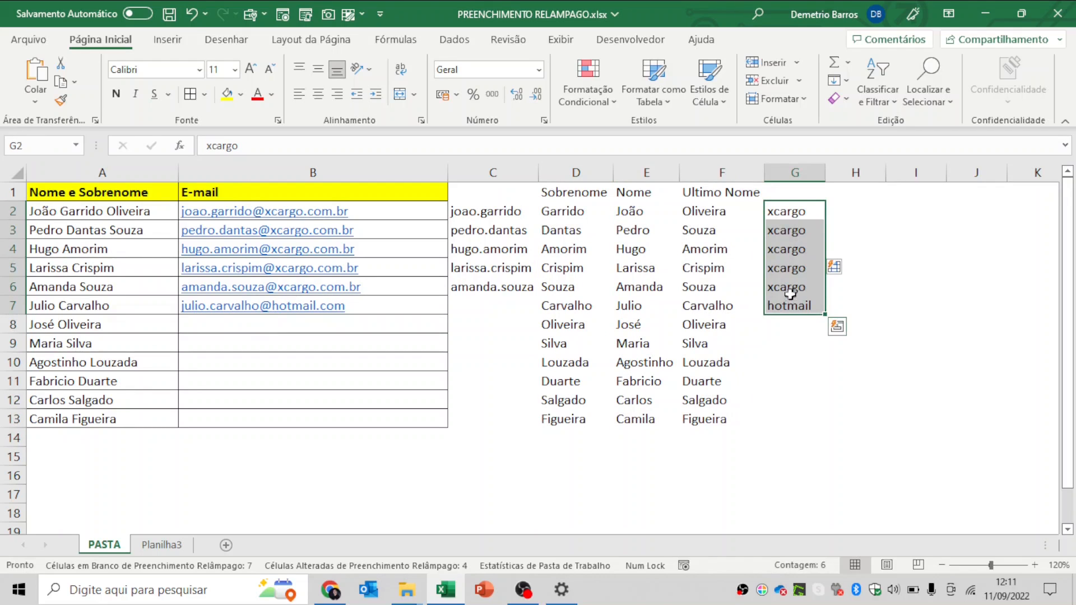
left_click(791, 294)
left_click(810, 306)
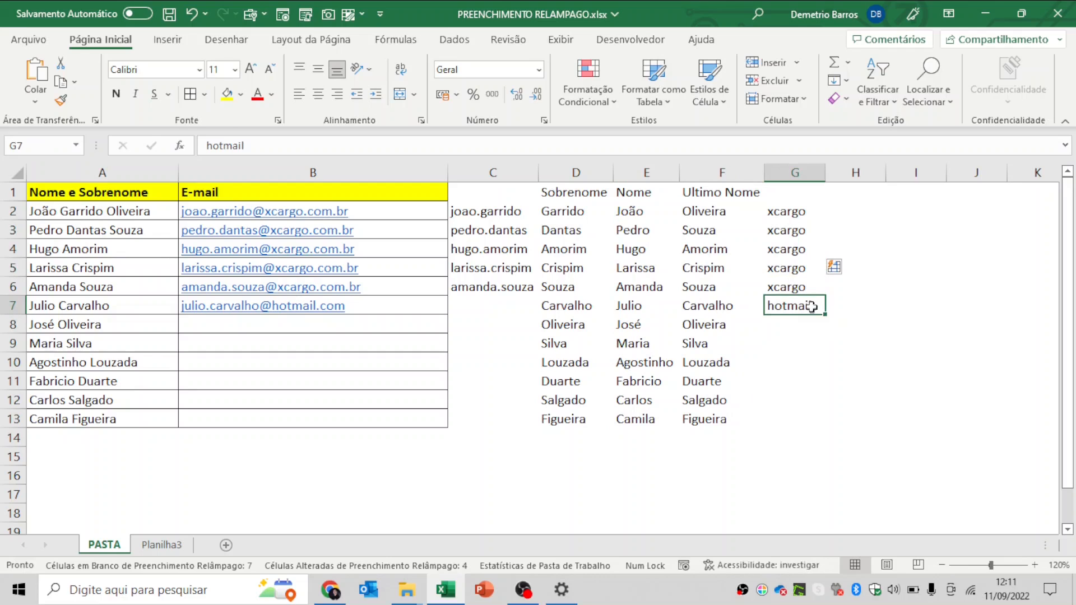